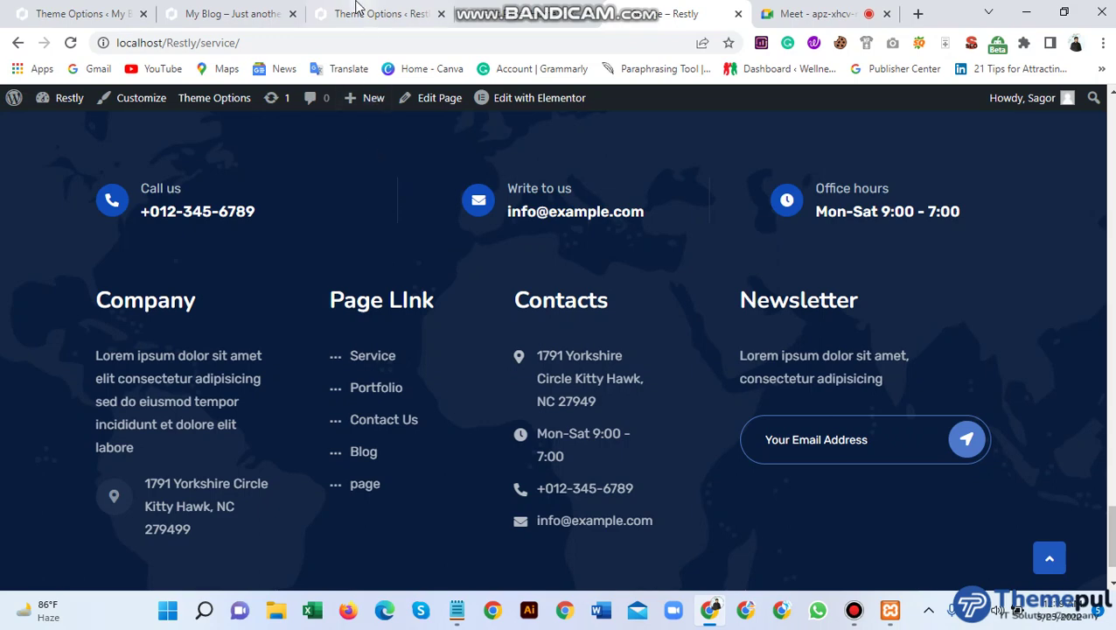
# Switch to the 'Theme Options < Restly' tab showing the Footer Options settings
pyautogui.click(328, 13)
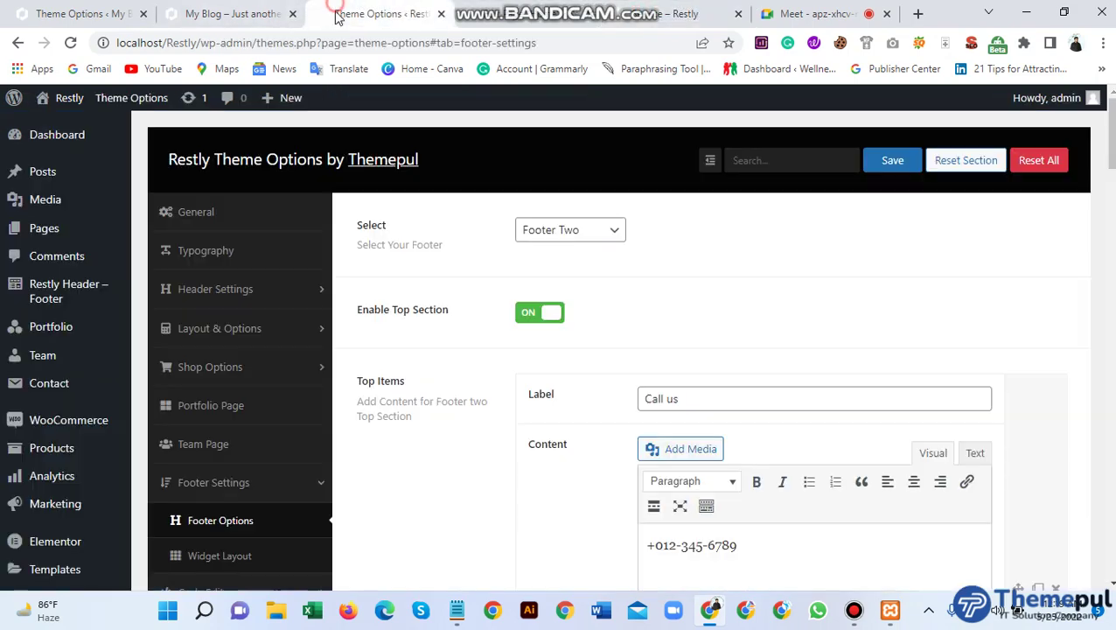
# Keep Footer Two as the footer style in Footer Options and view the live Service page
pyautogui.scroll(-2, 418, 374)
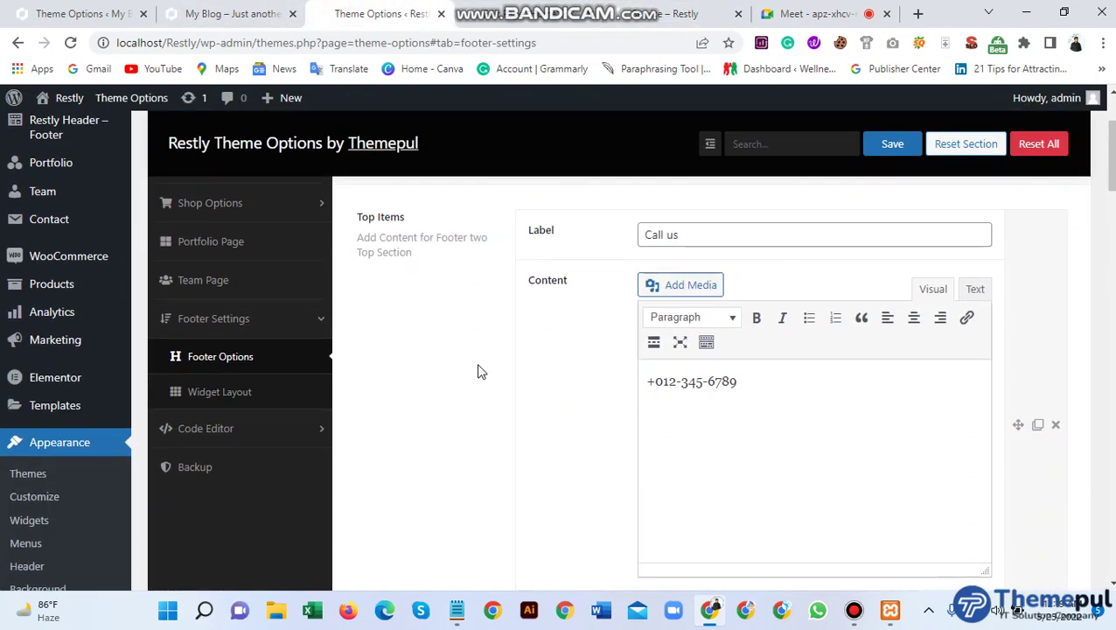
pyautogui.click(232, 360)
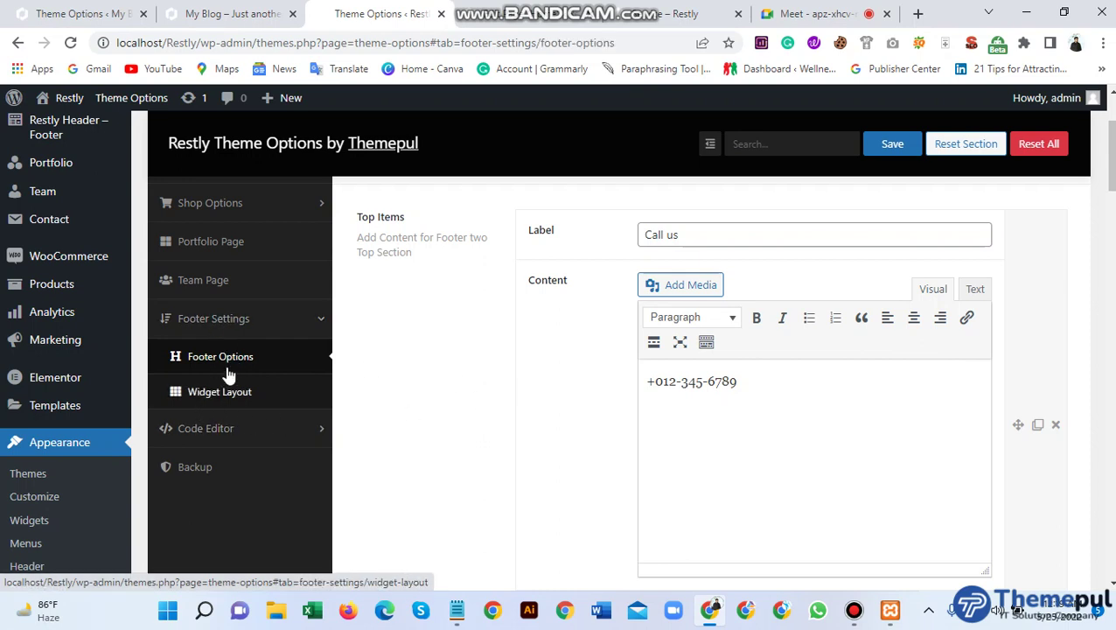
pyautogui.scroll(2, 620, 398)
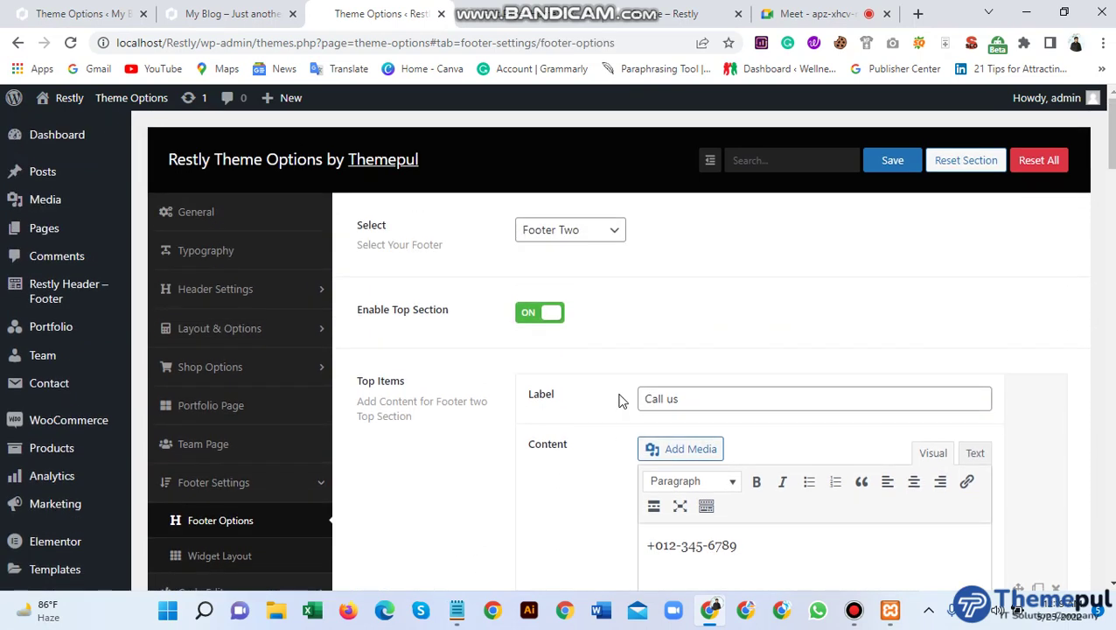
pyautogui.click(570, 235)
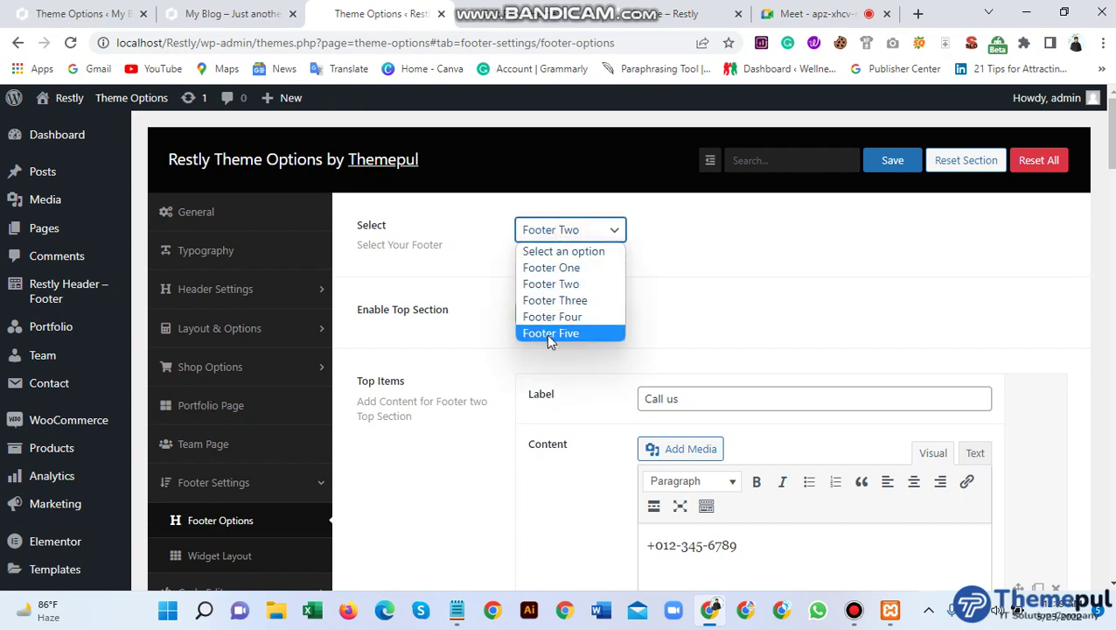
pyautogui.click(562, 285)
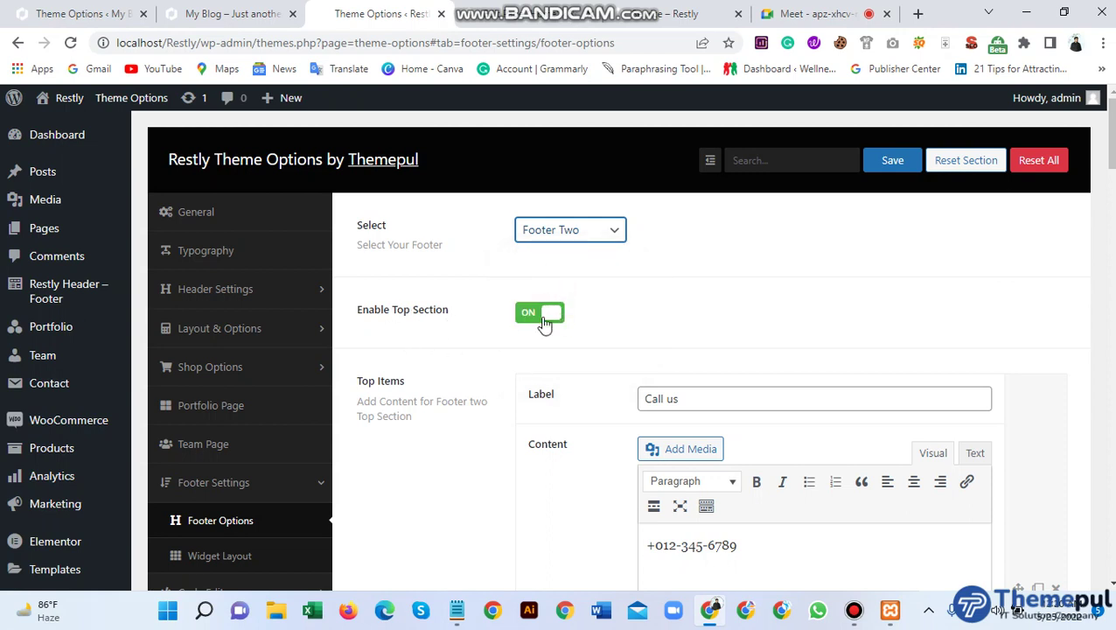
pyautogui.click(661, 13)
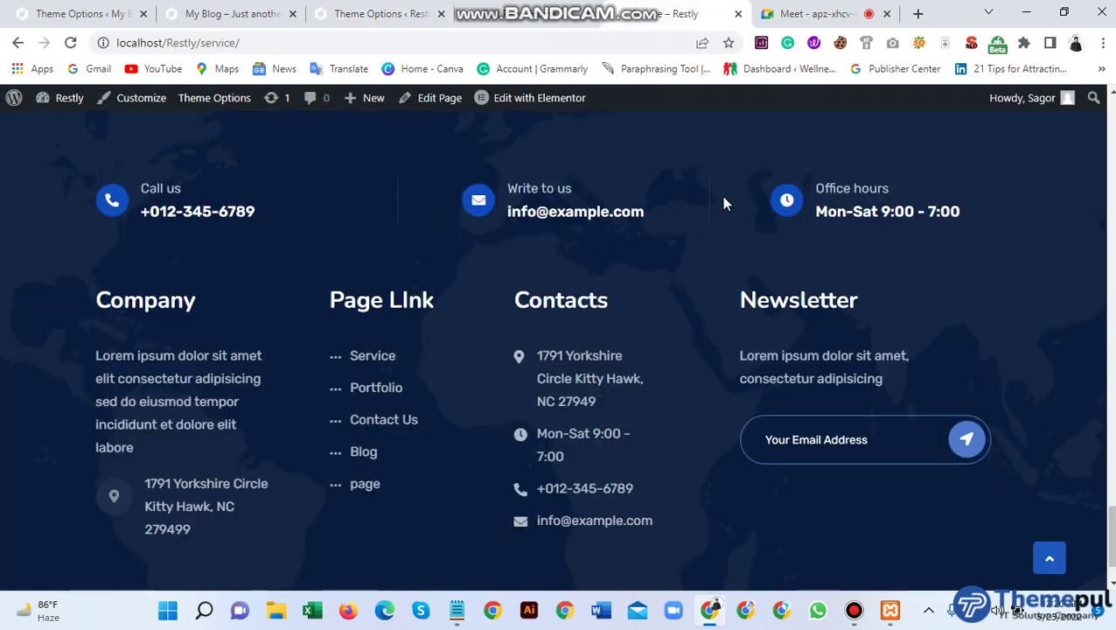
# Toggle the footer's Enable Top Section off and on, check the live site, and return to Footer Options
pyautogui.hotkey('alt', 'Left')
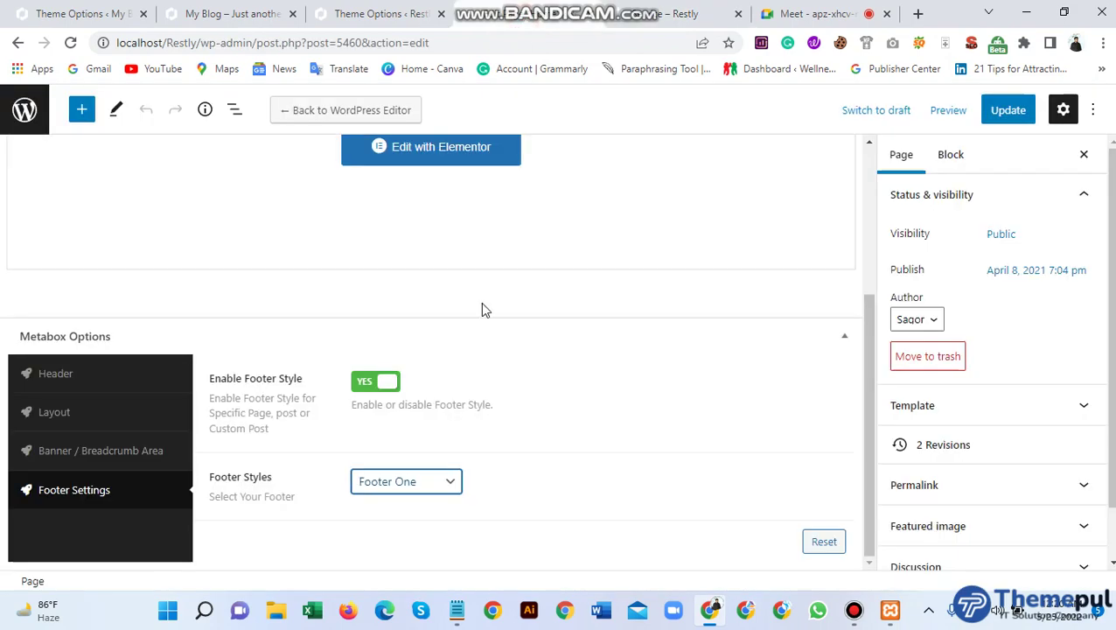
pyautogui.click(366, 16)
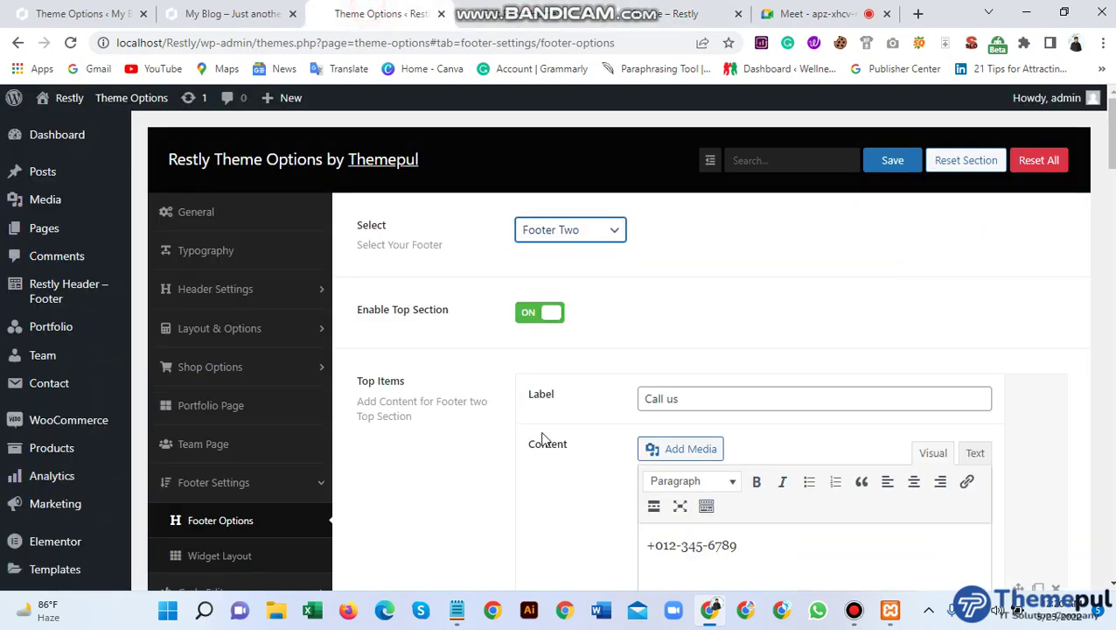
pyautogui.click(537, 322)
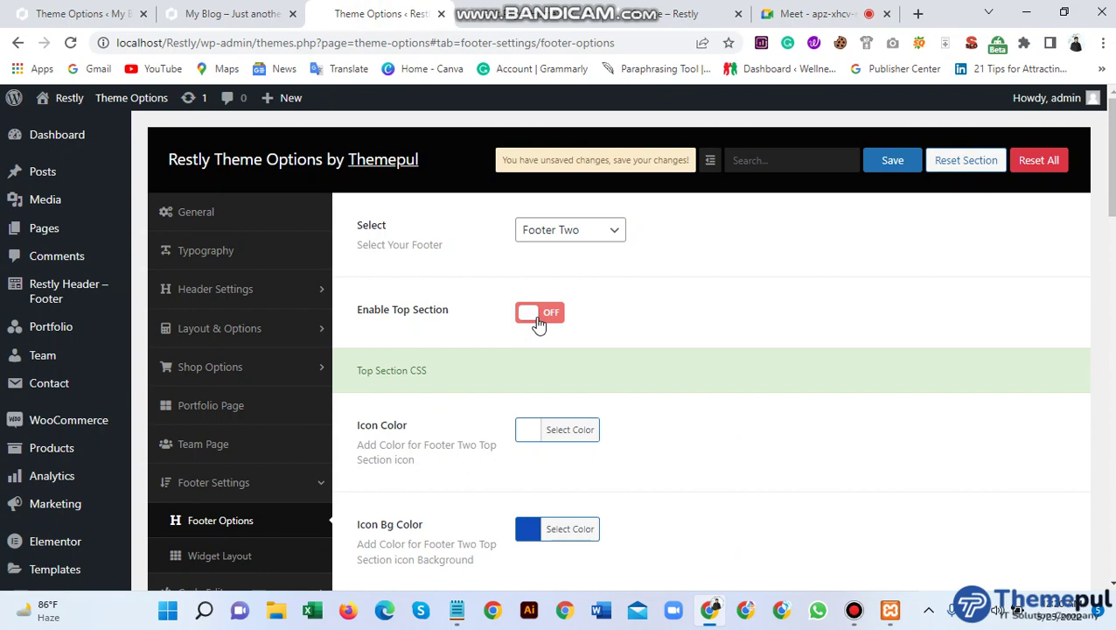
pyautogui.click(537, 320)
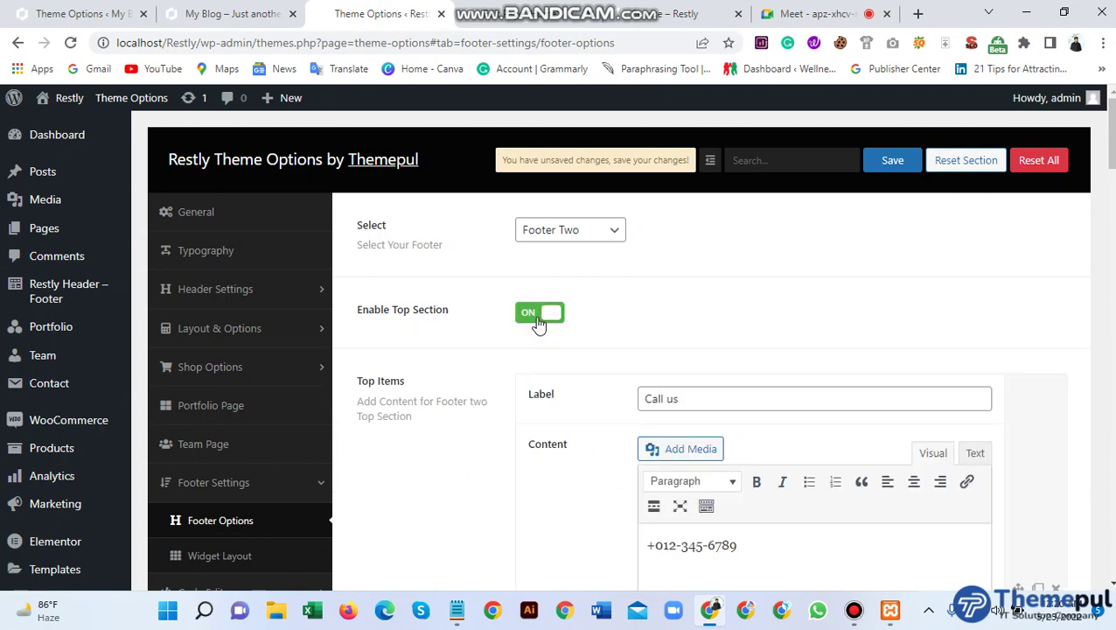
pyautogui.click(604, 14)
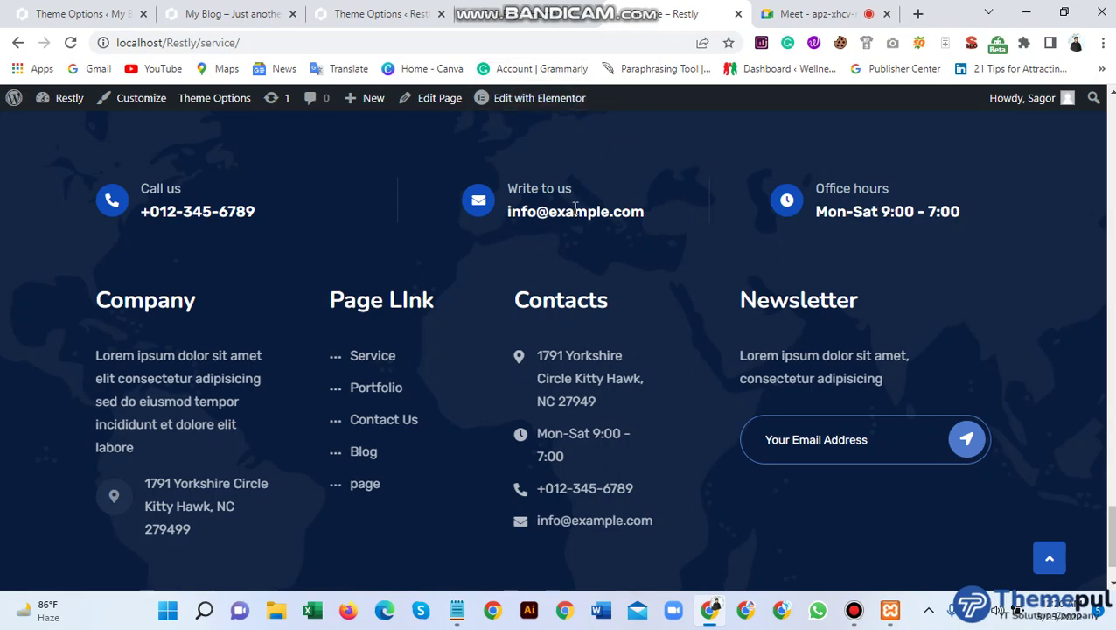
pyautogui.click(376, 13)
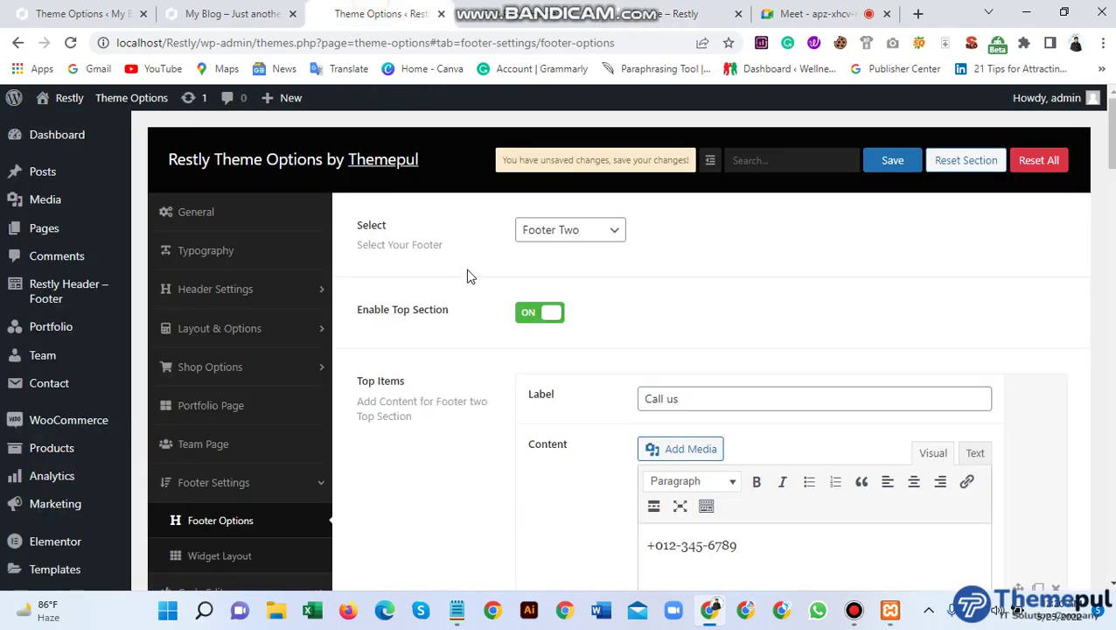
# Shorten the first top item's label from 'Call us' to 'Call' and replace part of its phone number
pyautogui.scroll(-1, 525, 398)
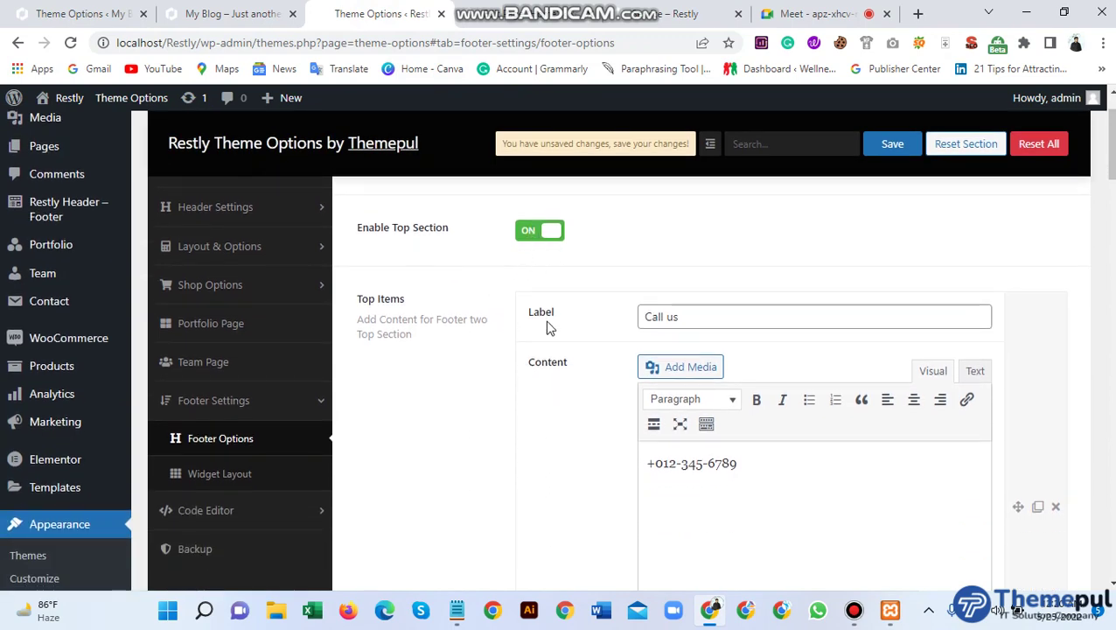
pyautogui.scroll(-1, 667, 388)
pyautogui.click(687, 237)
pyautogui.moveTo(687, 235); pyautogui.dragTo(649, 241)
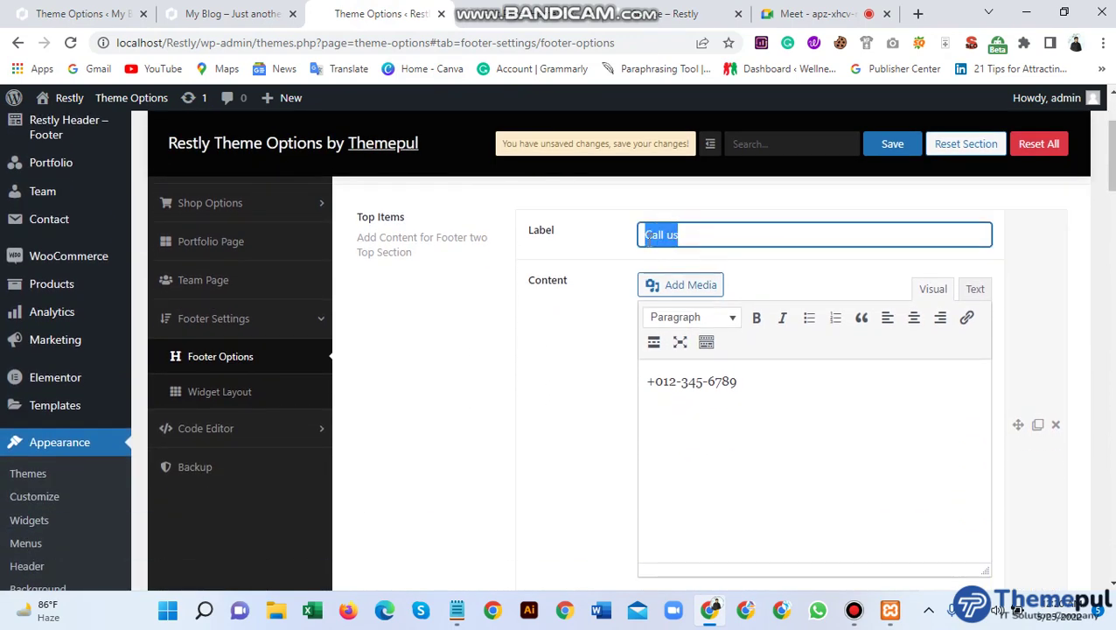
pyautogui.write('Cal')
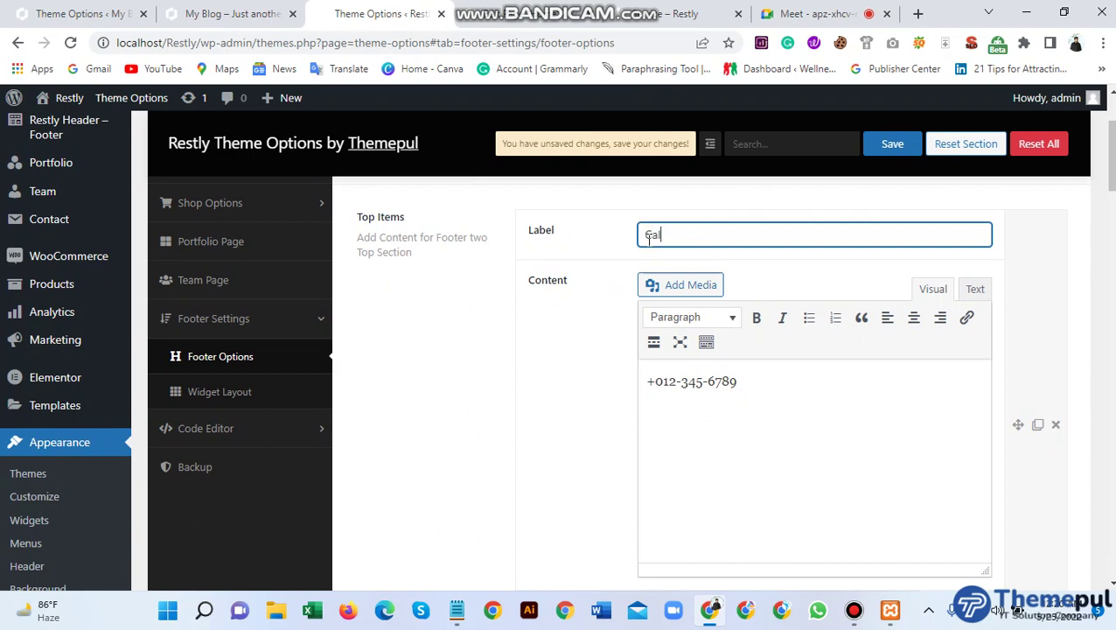
pyautogui.moveTo(739, 382); pyautogui.dragTo(680, 385)
pyautogui.write('4786869')
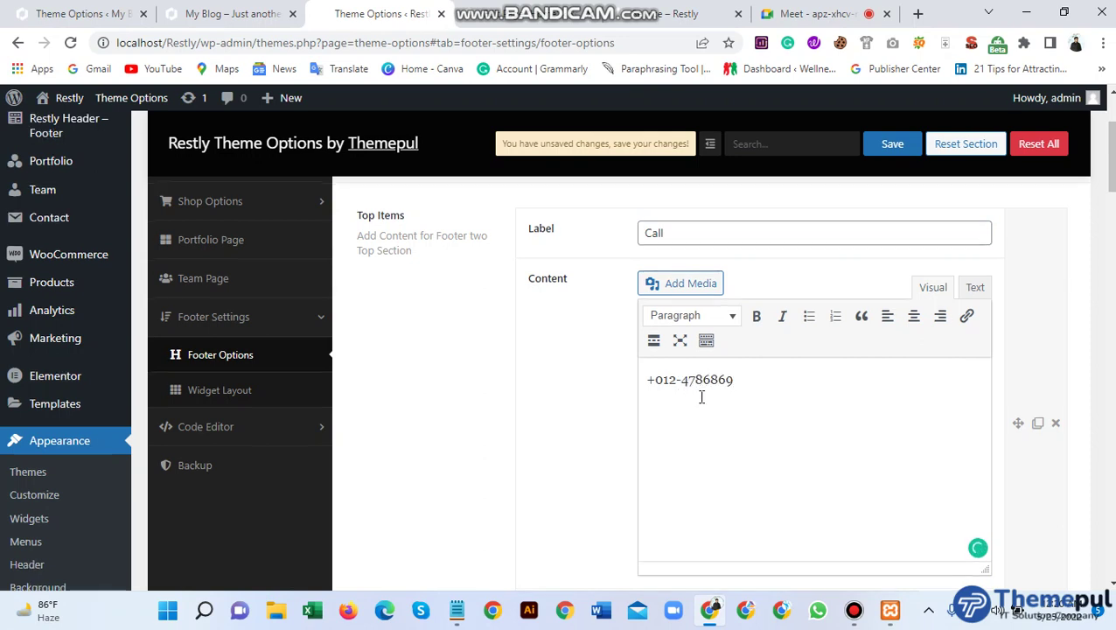
pyautogui.scroll(-3, 691, 389)
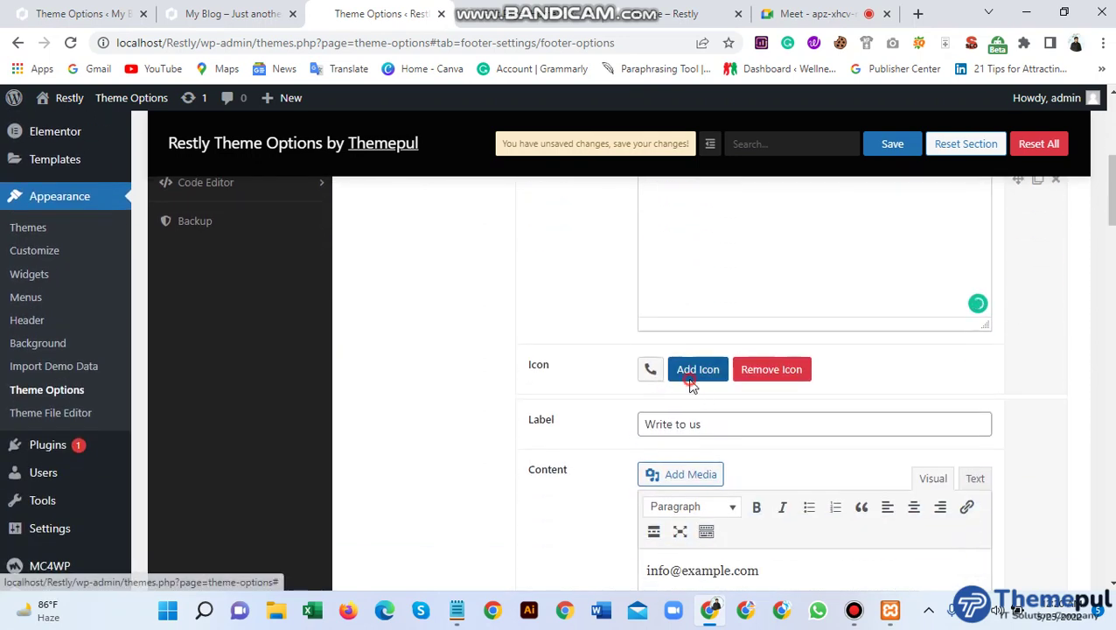
# Pick the phone icon for the item and change the Write to us e-mail prefix from 'info' to 'admin'
pyautogui.click(691, 374)
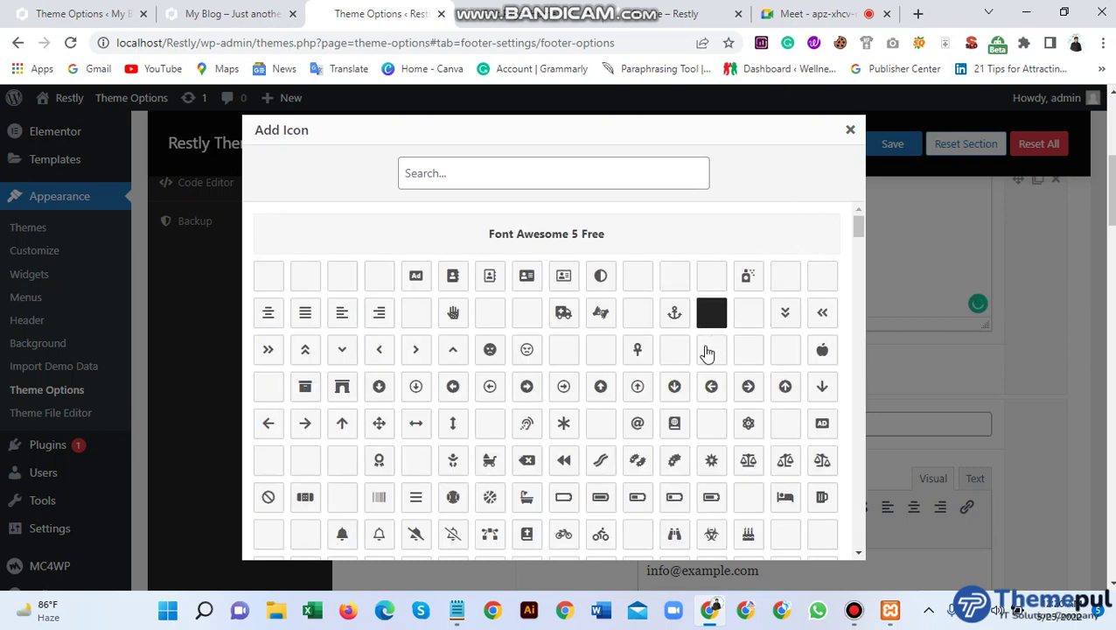
pyautogui.click(851, 131)
pyautogui.scroll(-2, 737, 437)
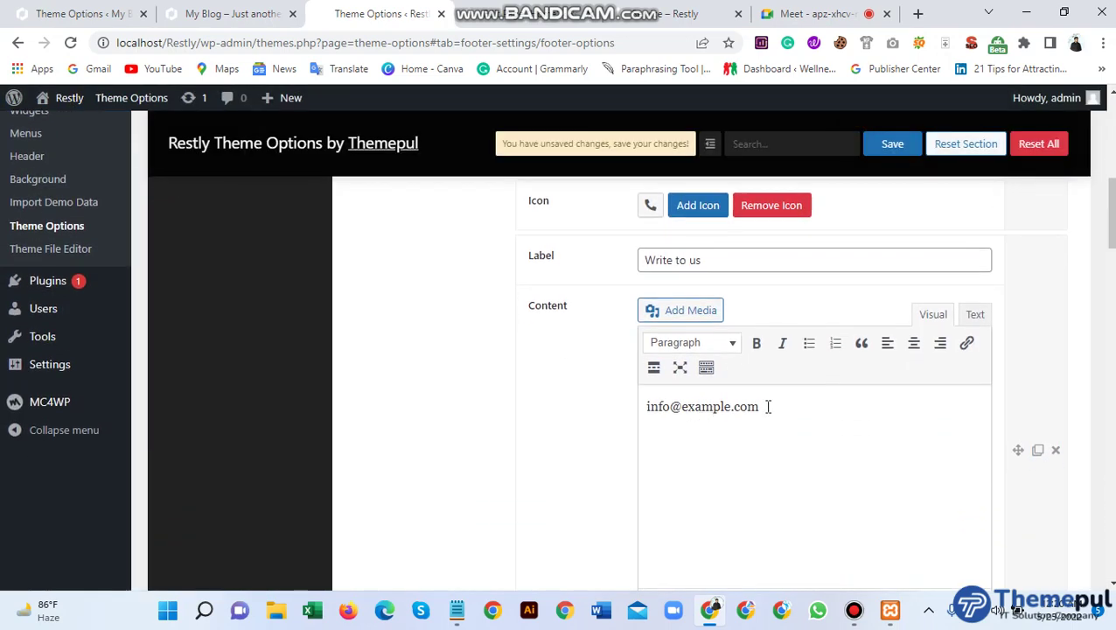
pyautogui.click(765, 406)
pyautogui.moveTo(671, 406); pyautogui.dragTo(641, 410)
pyautogui.write('admin')
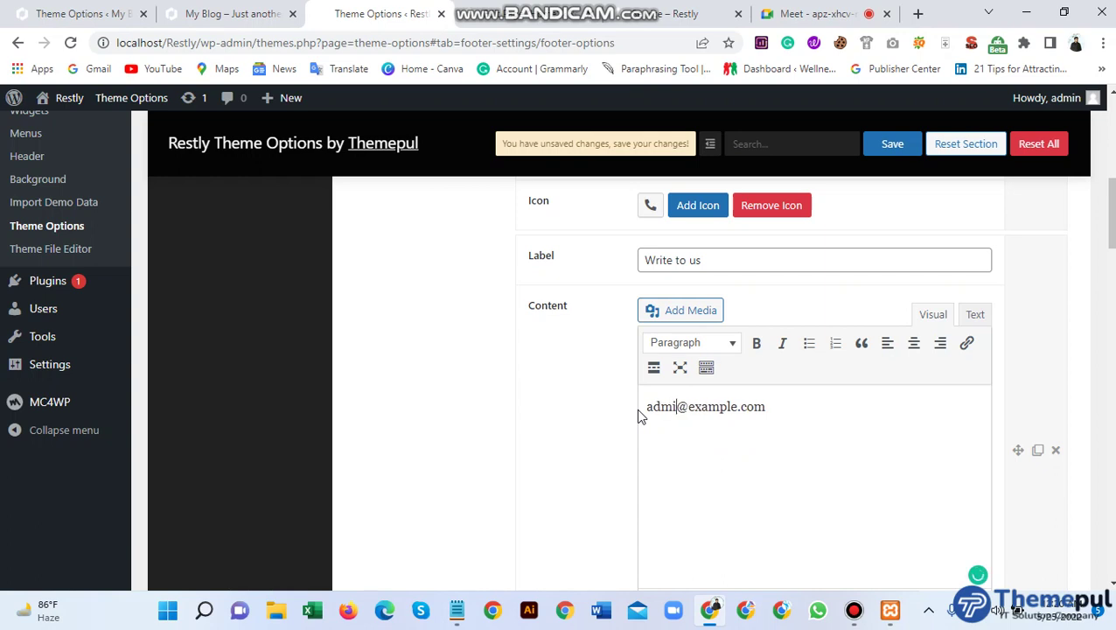
pyautogui.scroll(-3, 652, 413)
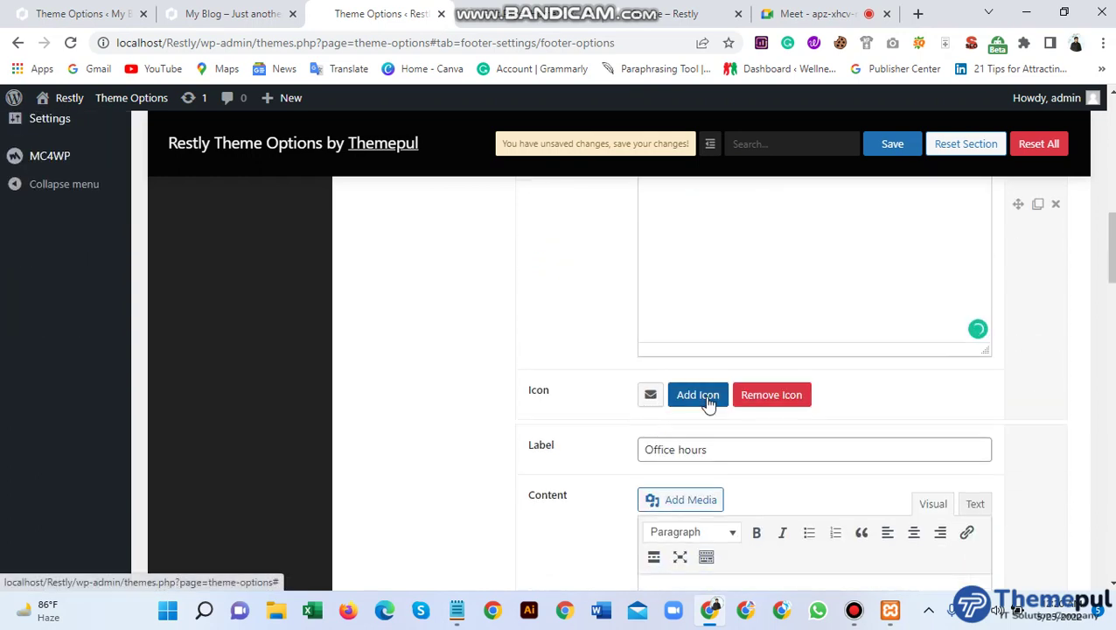
# Rename the 'Office hours' top item label to 'OfficeTime'
pyautogui.click(716, 451)
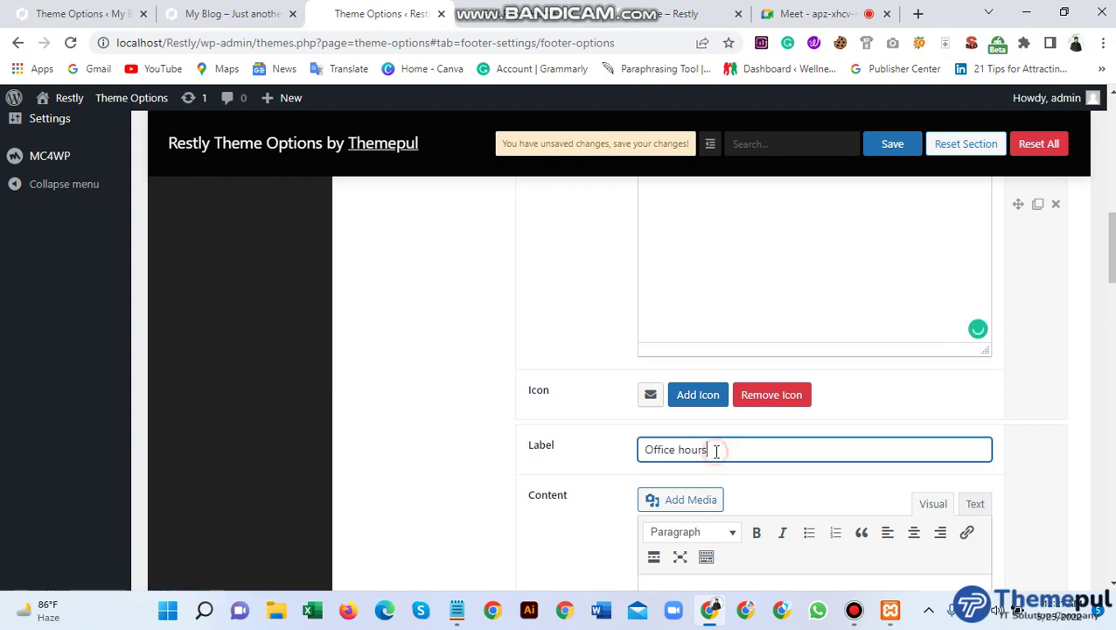
pyautogui.moveTo(715, 451); pyautogui.dragTo(677, 451)
pyautogui.press('BackSpace')
pyautogui.scroll(-2, 668, 473)
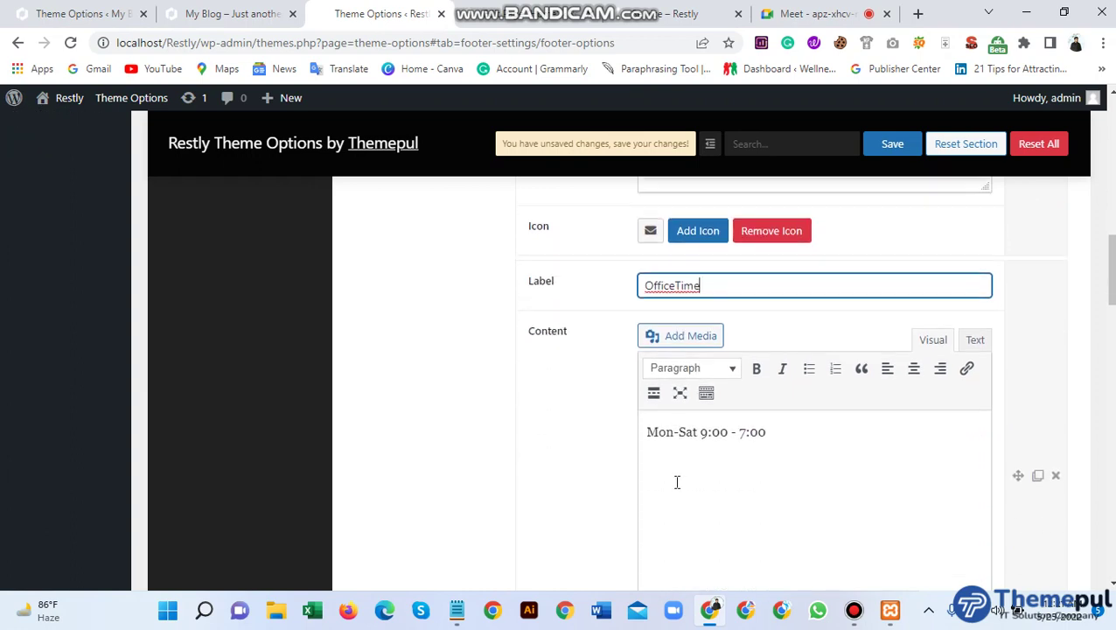
pyautogui.scroll(-1, 720, 435)
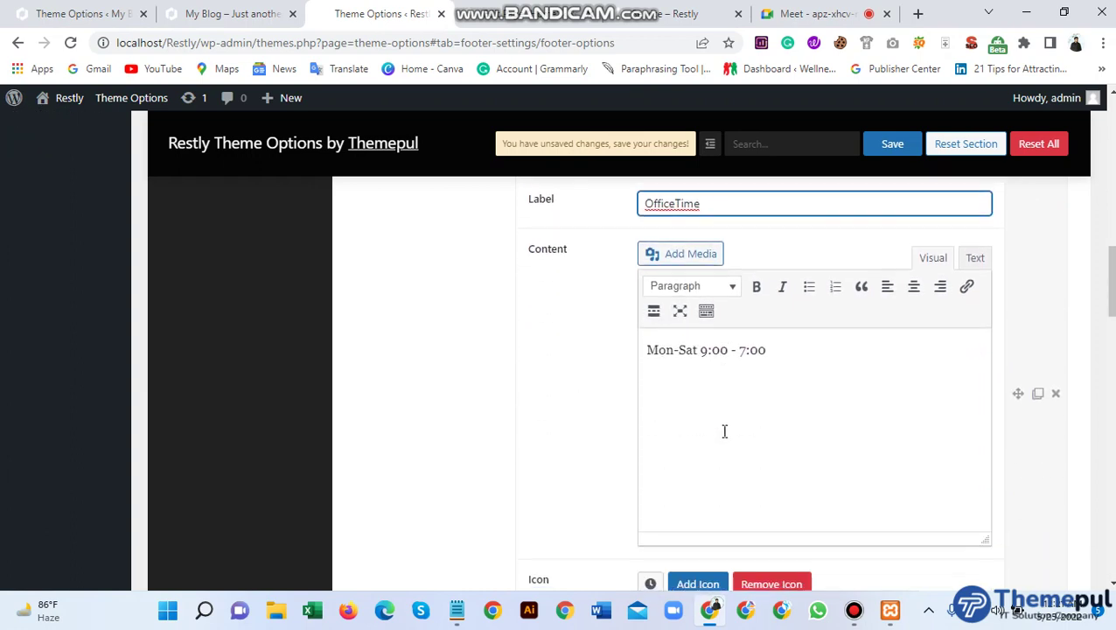
# Change the closing time to 9:00 so hours read Mon-Sat 9:00 - 9:00, and save the footer options
pyautogui.click(742, 350)
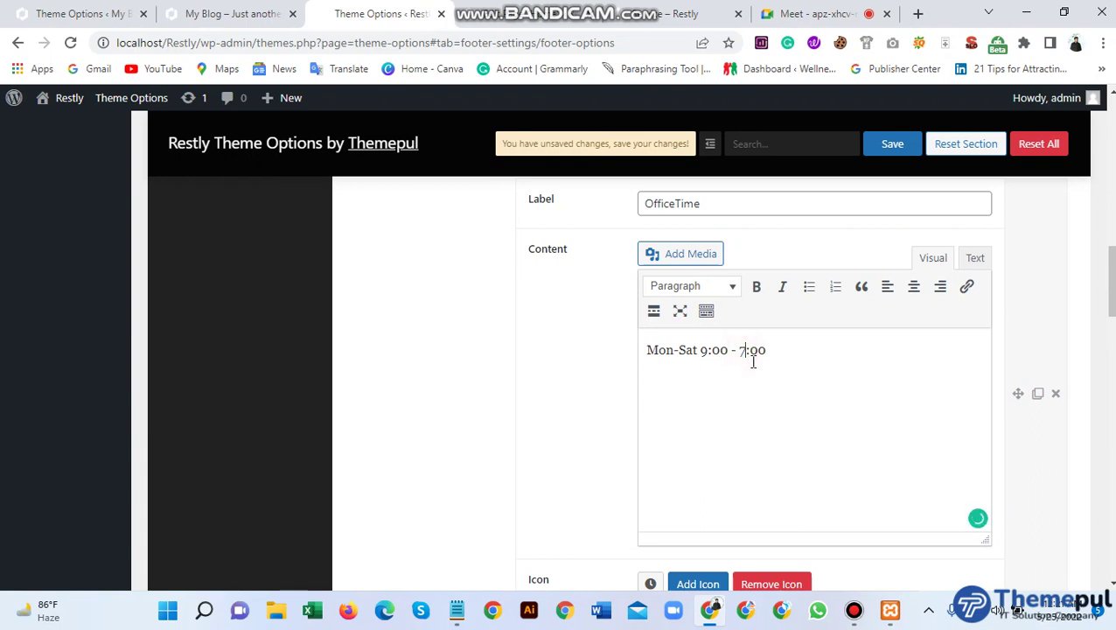
pyautogui.press('BackSpace')
pyautogui.write('9')
pyautogui.scroll(-2, 692, 384)
pyautogui.scroll(-2, 650, 421)
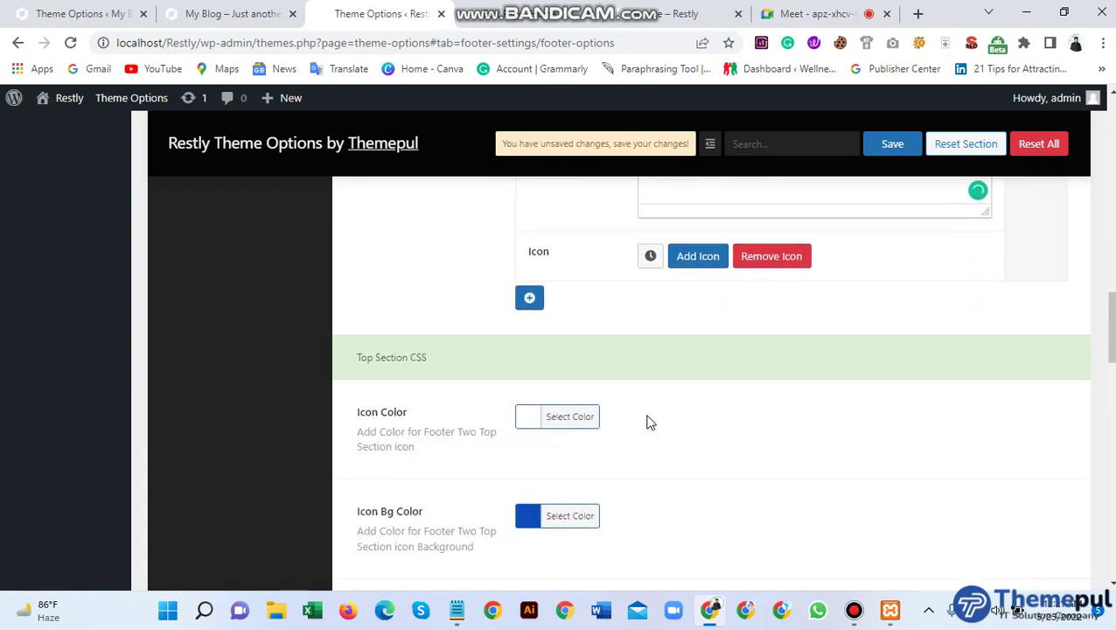
pyautogui.scroll(1, 615, 382)
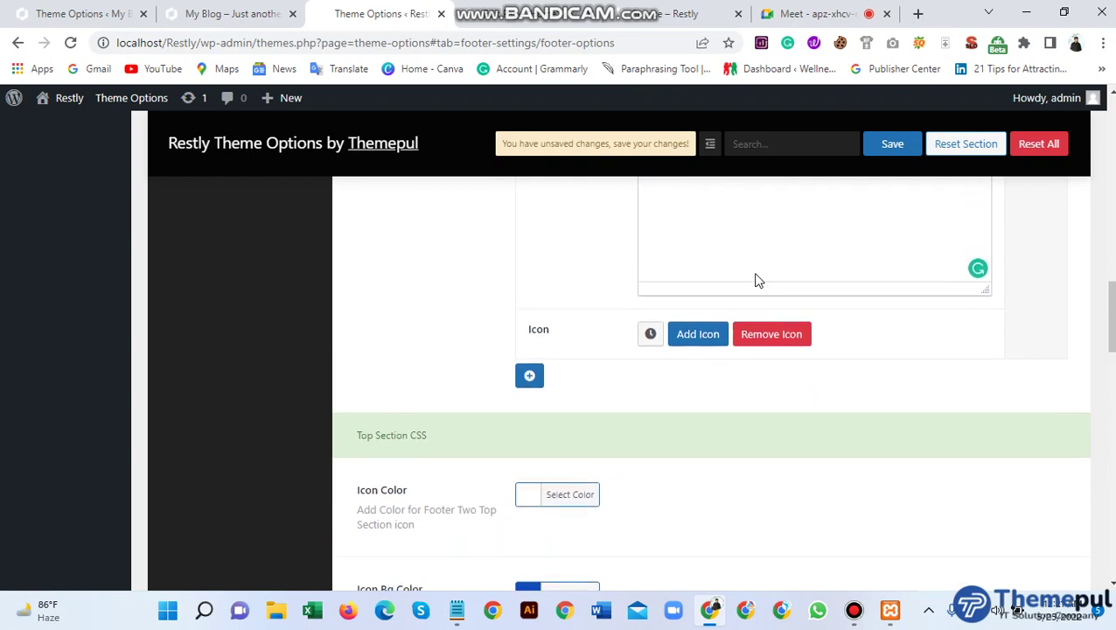
pyautogui.click(892, 143)
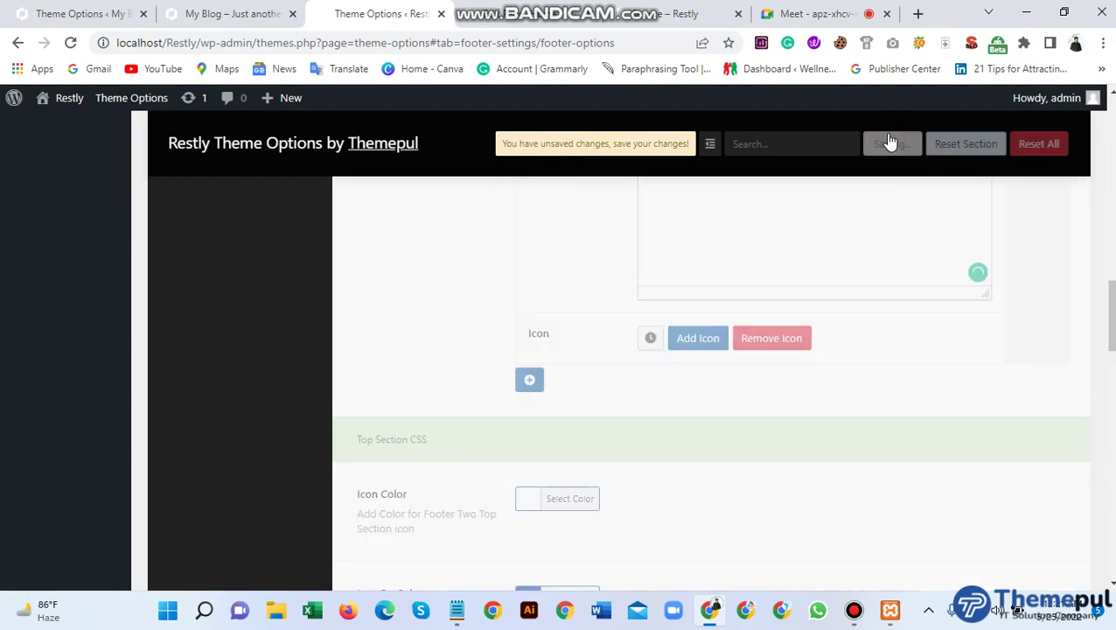
# Reload the live Service page to preview the updated Call, Write to us and OfficeTime items, then return to Footer Options
pyautogui.click(665, 14)
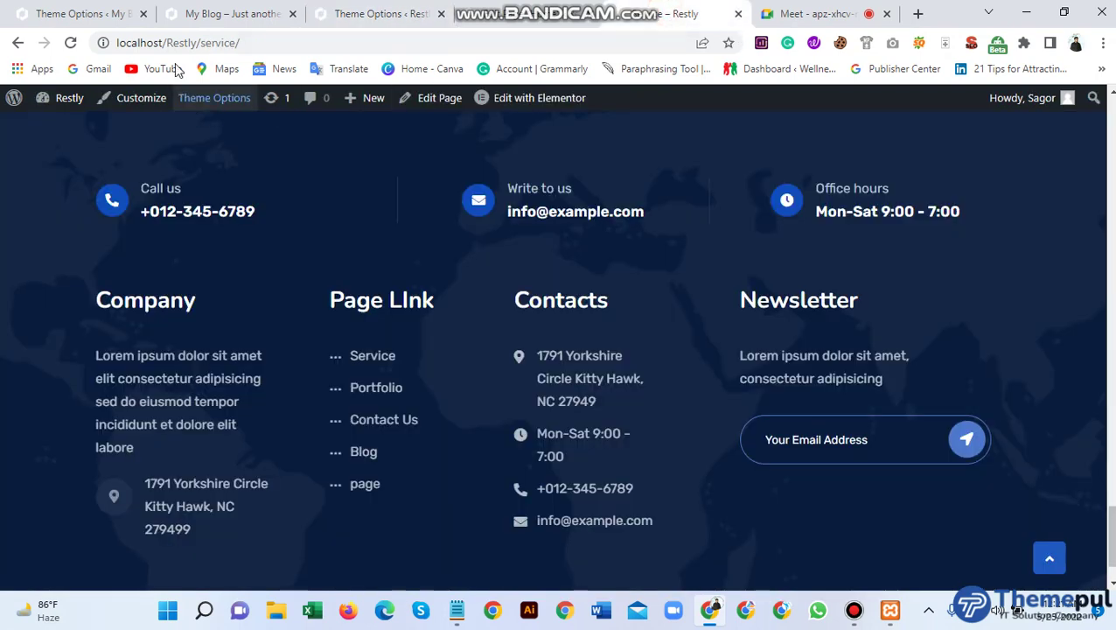
pyautogui.click(72, 43)
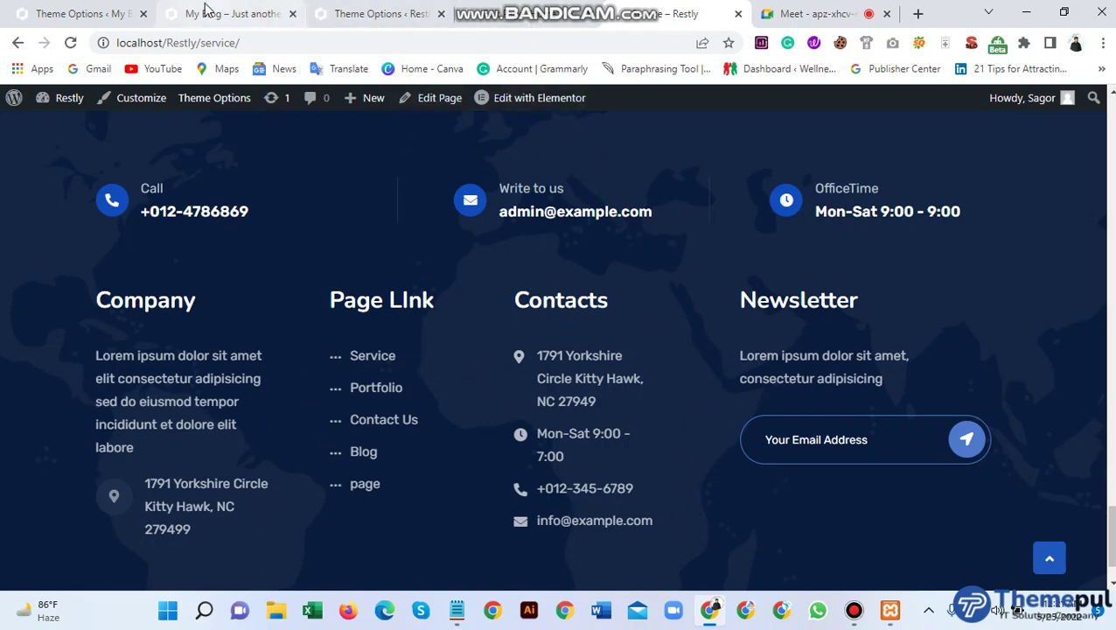
pyautogui.click(373, 14)
pyautogui.scroll(10, 490, 374)
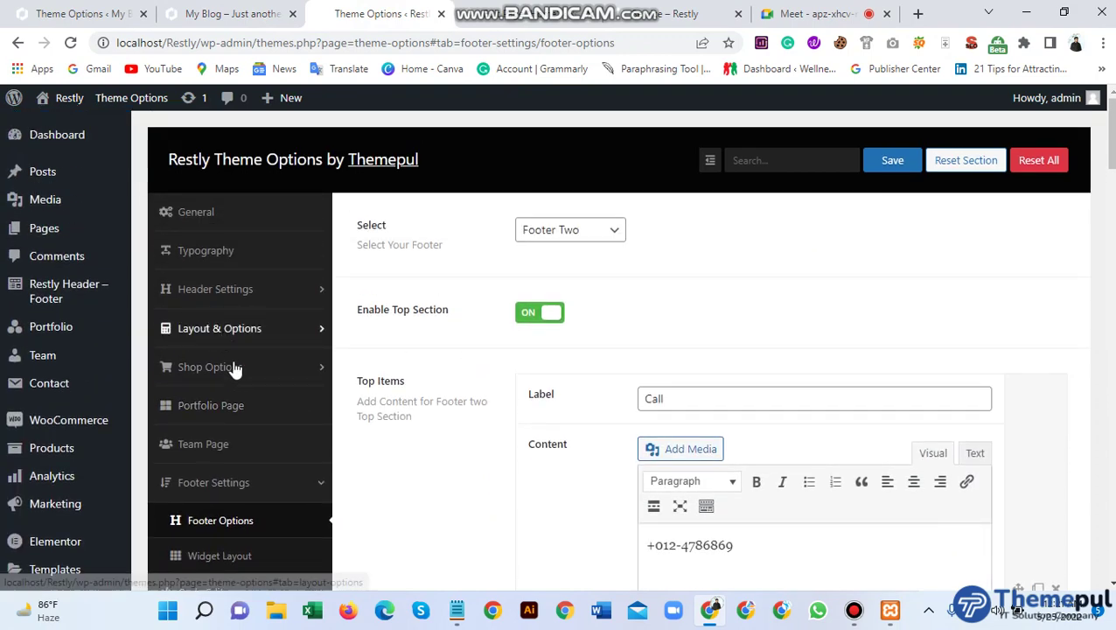
pyautogui.scroll(-2, 187, 500)
# In Widget Layout, try the four-column layout, then choose the third layout in the bottom row
pyautogui.click(216, 472)
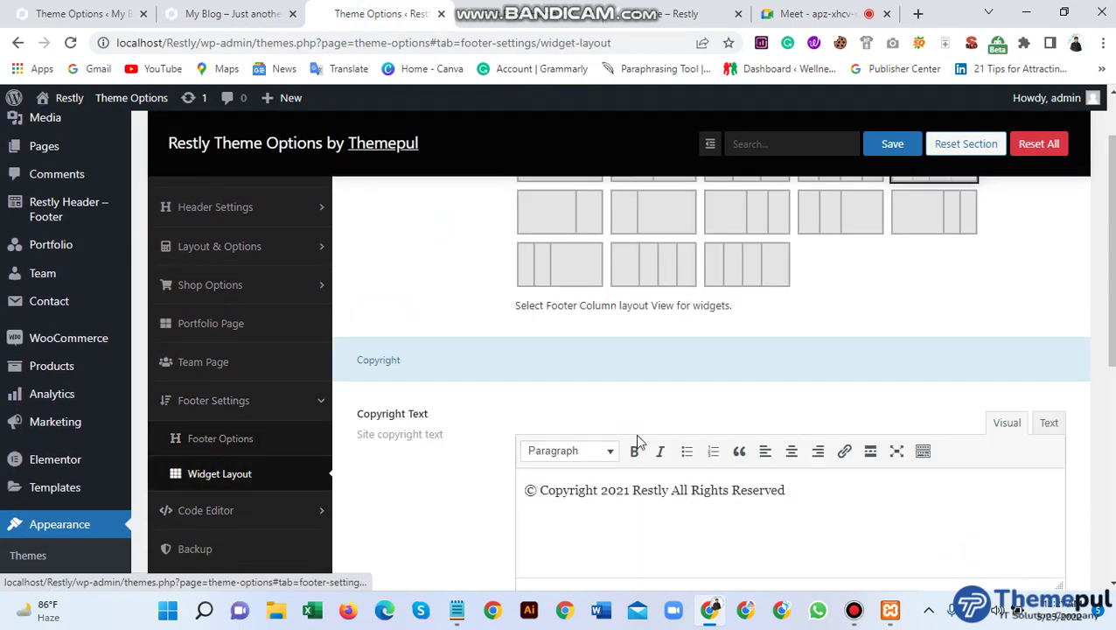
pyautogui.scroll(1, 635, 443)
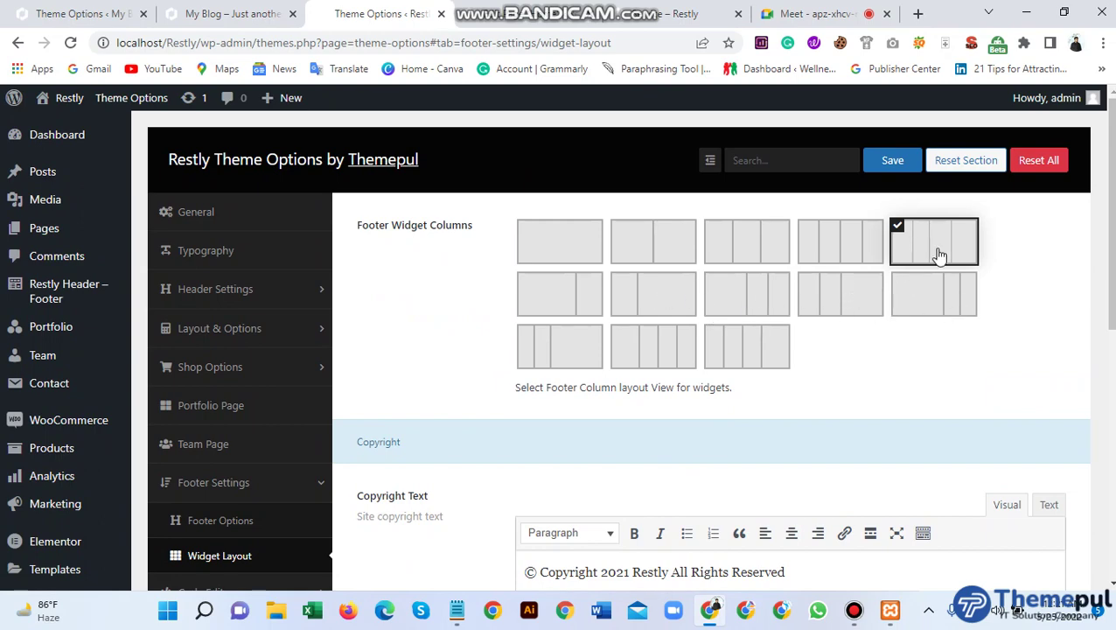
pyautogui.click(638, 13)
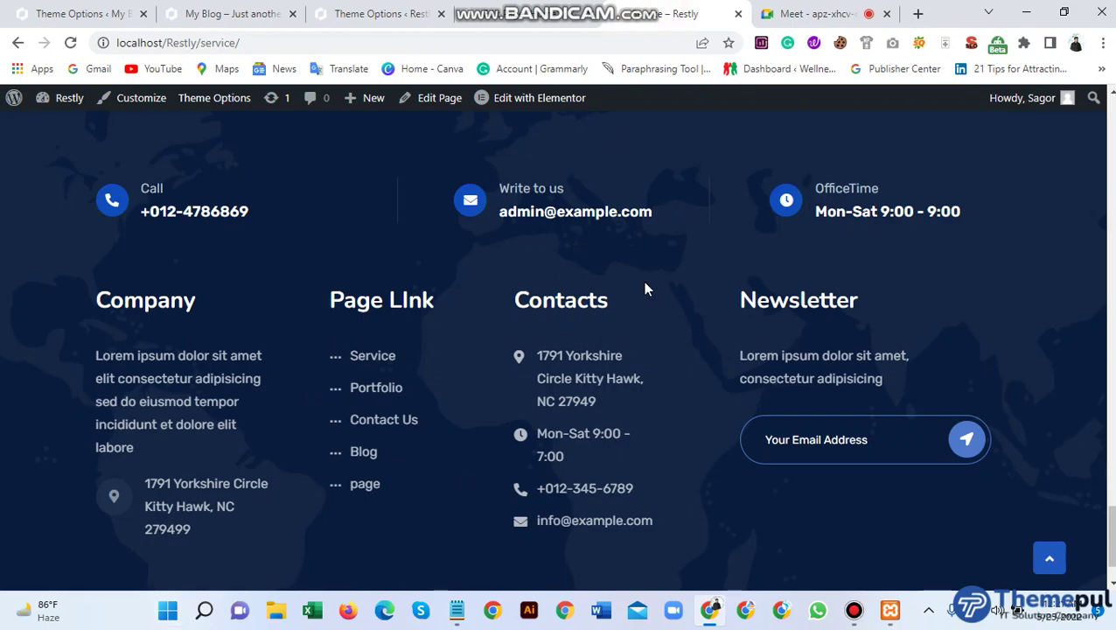
pyautogui.click(350, 13)
pyautogui.click(824, 254)
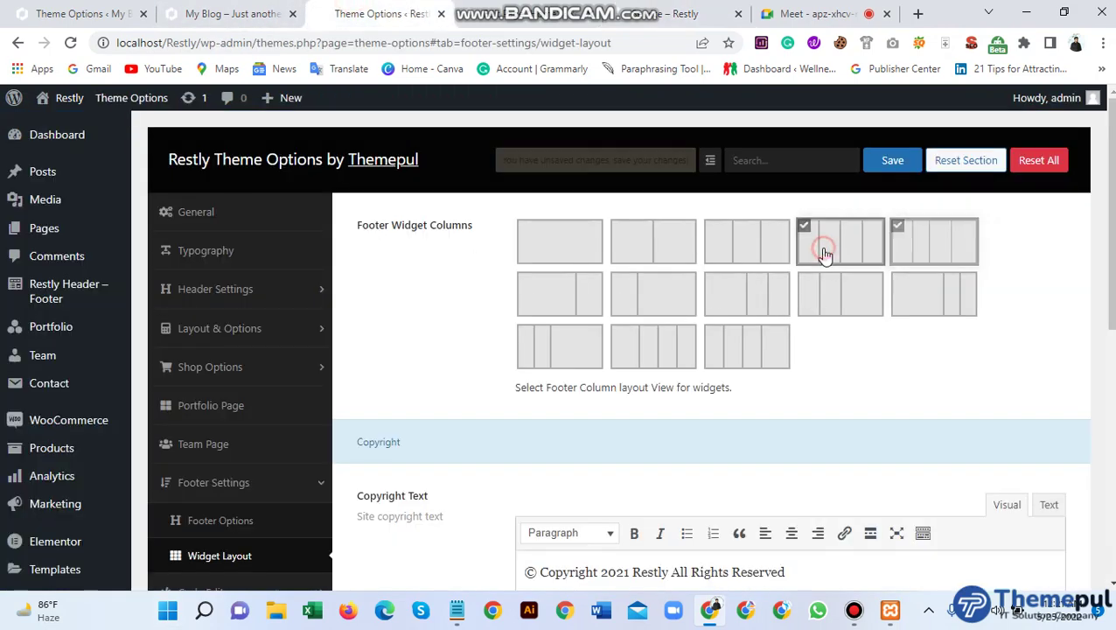
pyautogui.click(915, 243)
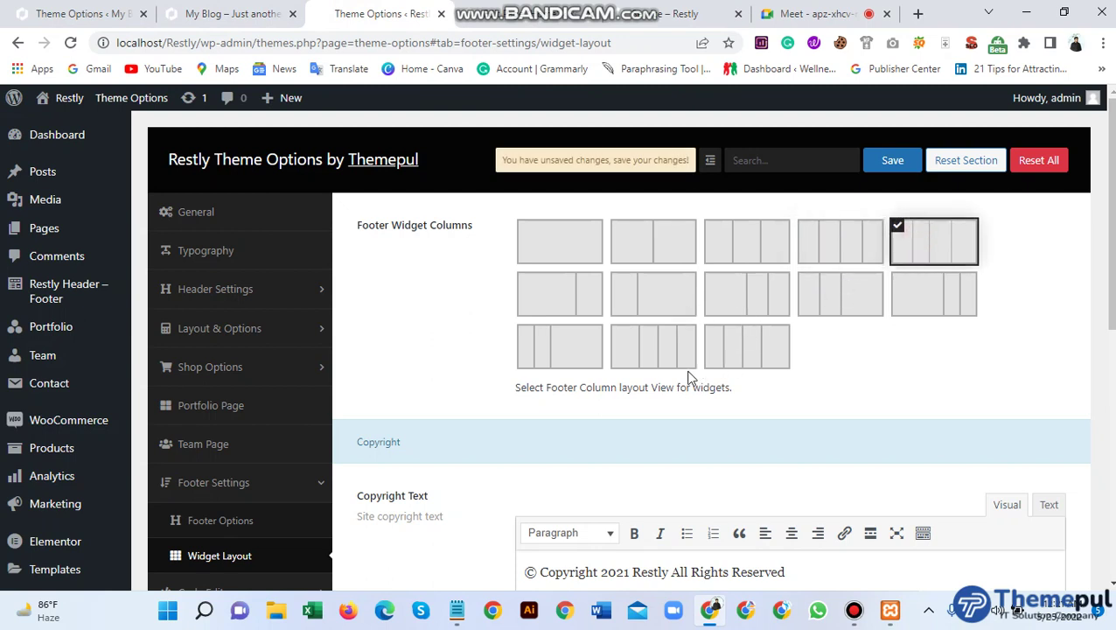
pyautogui.click(750, 356)
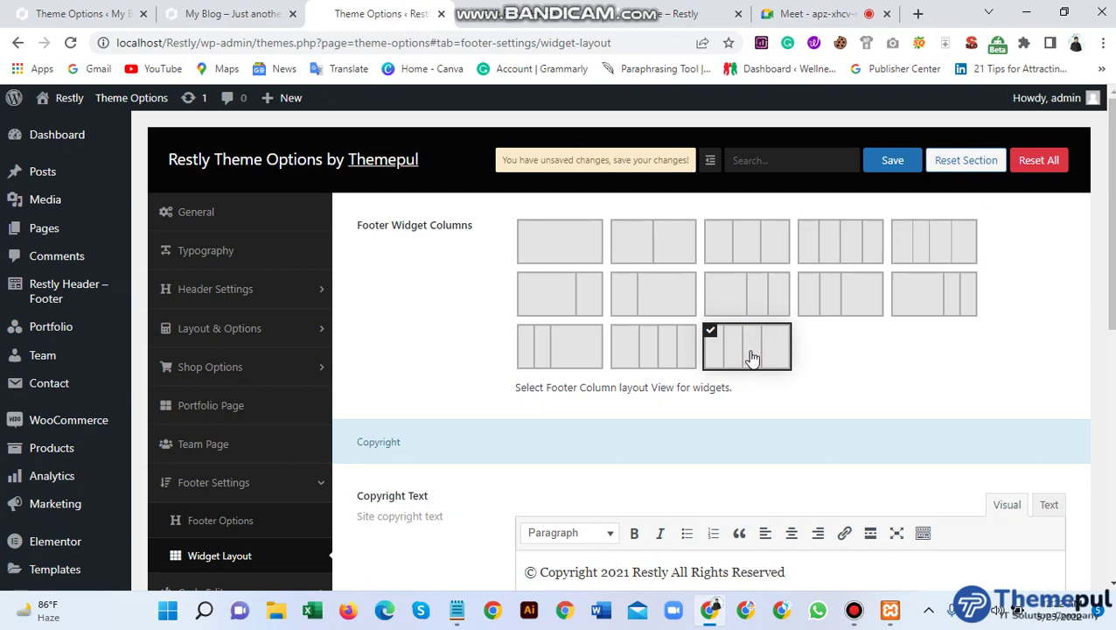
pyautogui.scroll(-2, 754, 350)
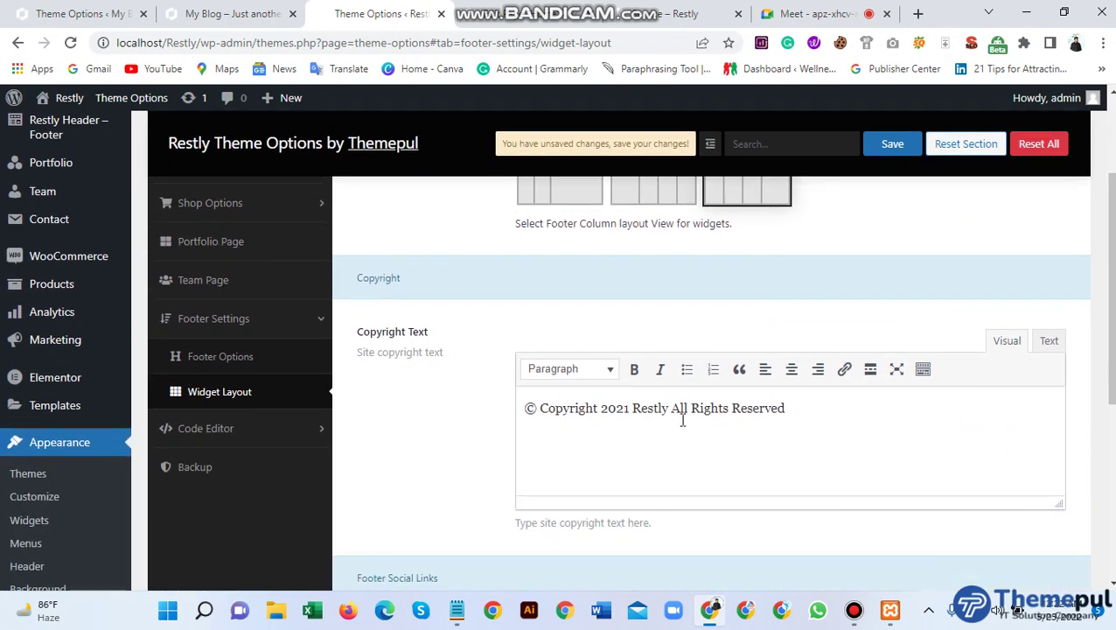
# Trim the copyright text to '© Copyright 2021' by deleting 'Restly All Rights Reserved'
pyautogui.moveTo(787, 408); pyautogui.dragTo(636, 417)
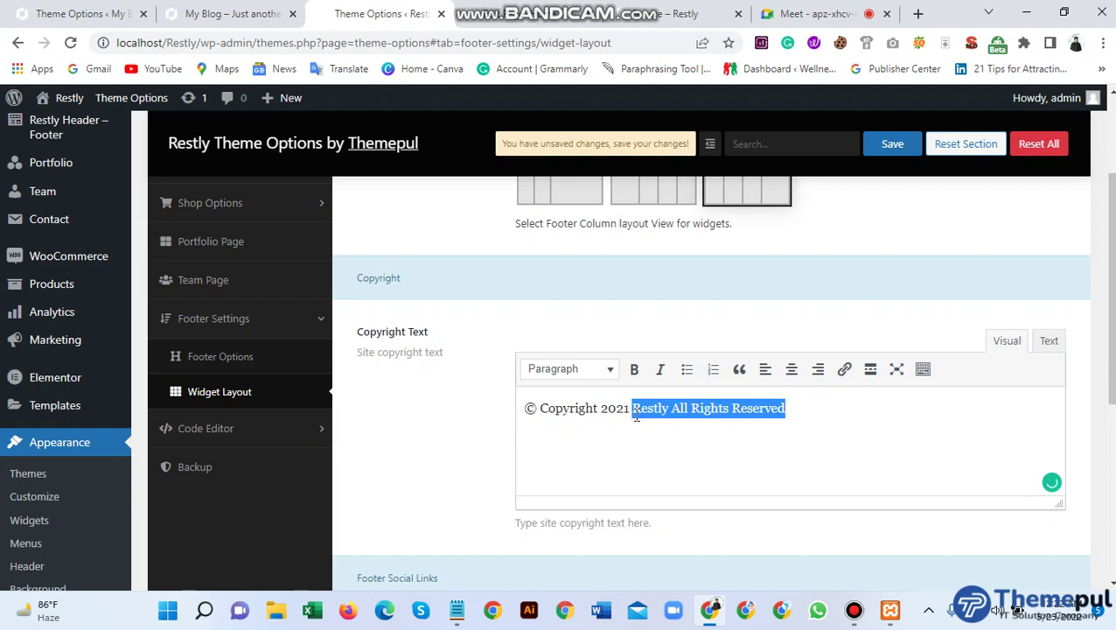
pyautogui.press('BackSpace')
pyautogui.scroll(-3, 635, 429)
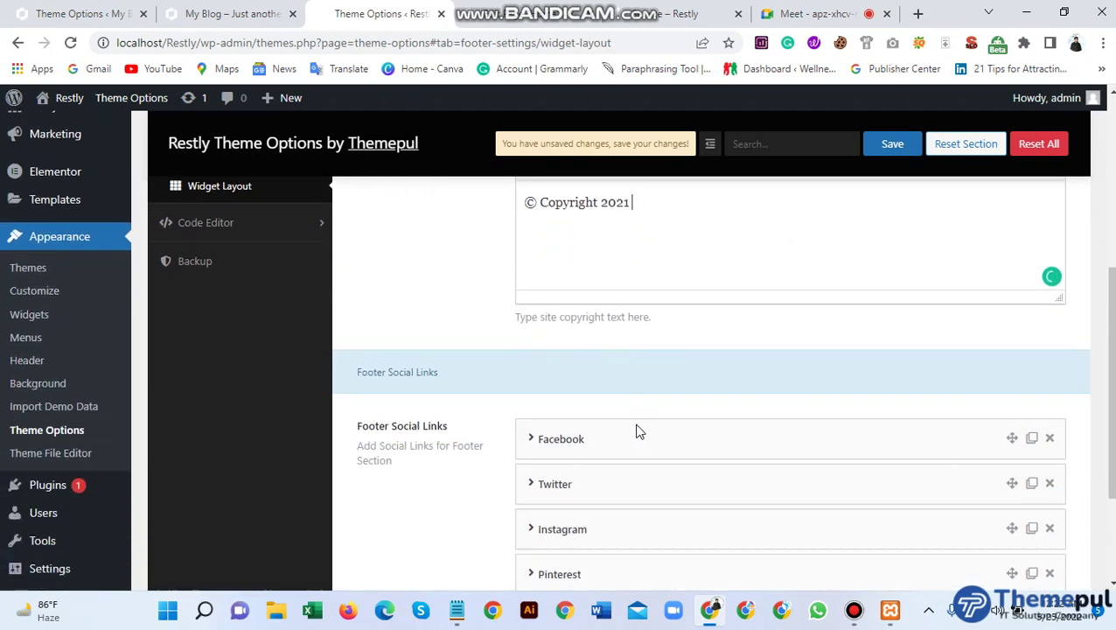
pyautogui.scroll(-1, 648, 401)
# Inspect the Facebook footer social link, save all footer changes, and switch to the Service page
pyautogui.click(582, 319)
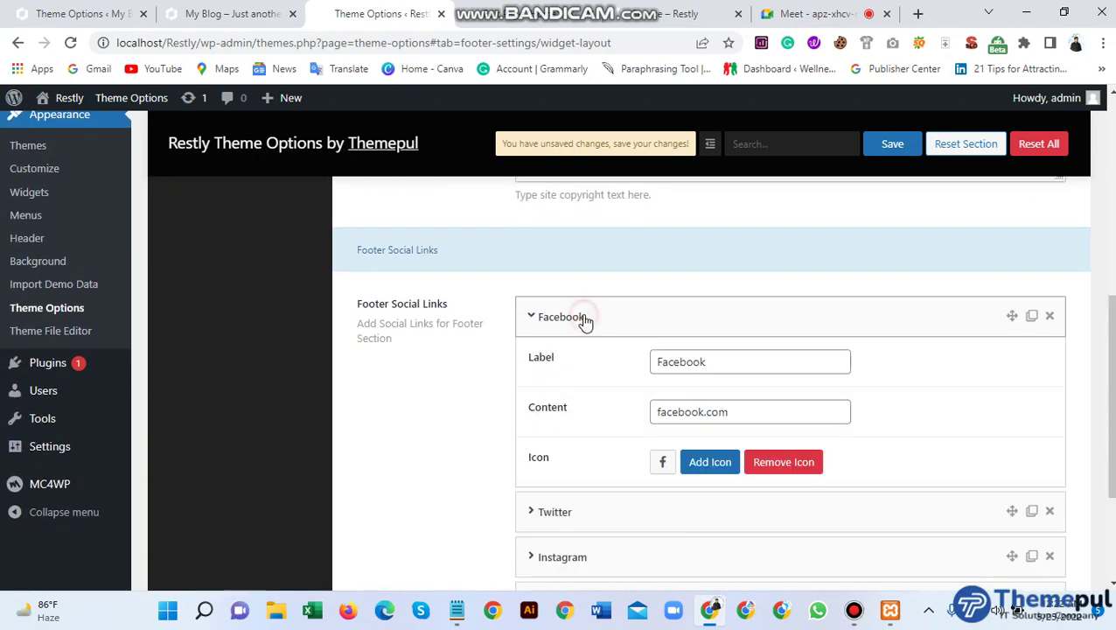
pyautogui.moveTo(749, 411); pyautogui.dragTo(600, 419)
pyautogui.click(763, 408)
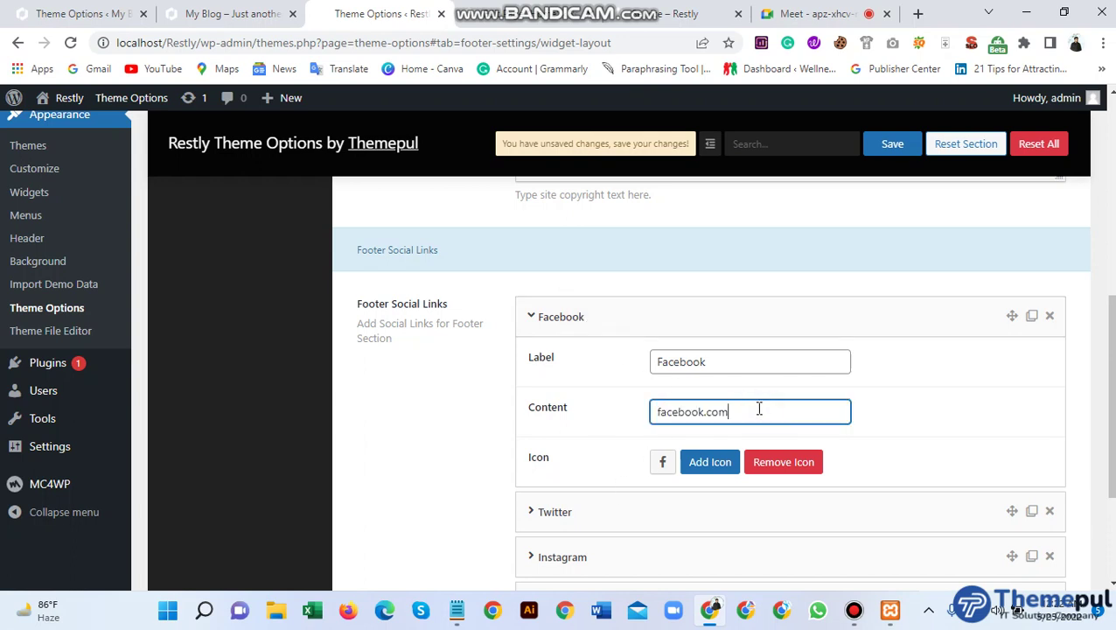
pyautogui.scroll(-2, 612, 442)
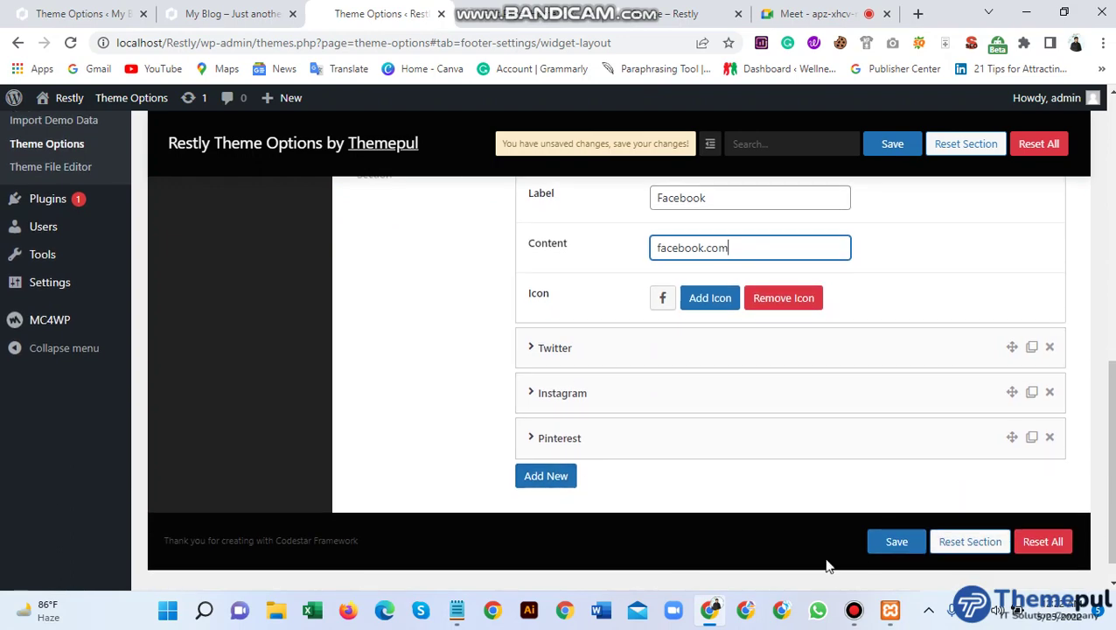
pyautogui.click(891, 555)
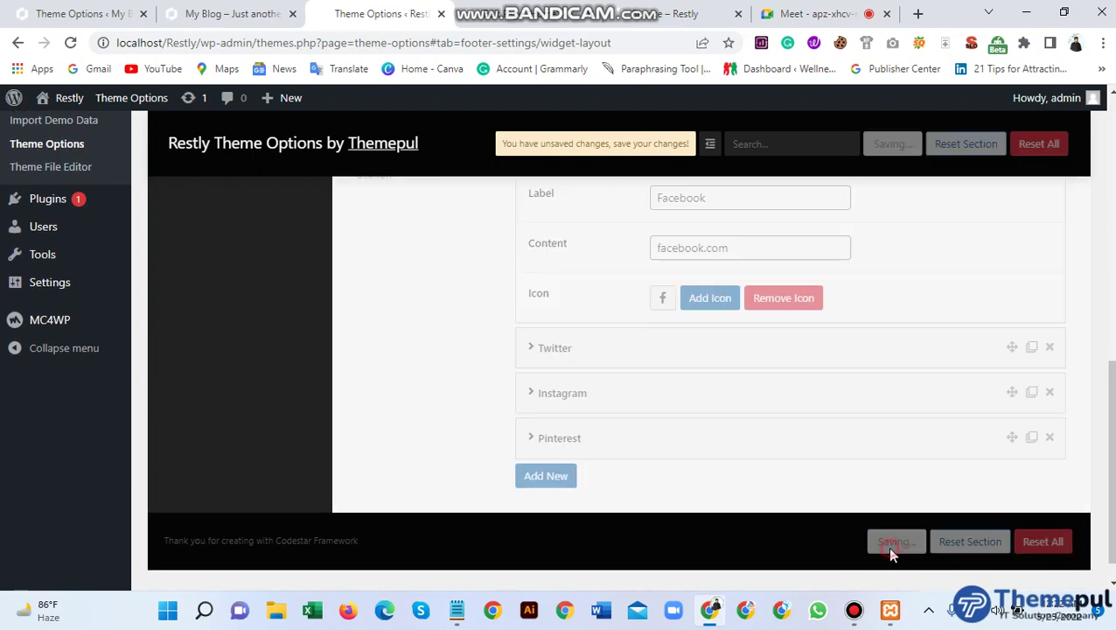
pyautogui.click(698, 14)
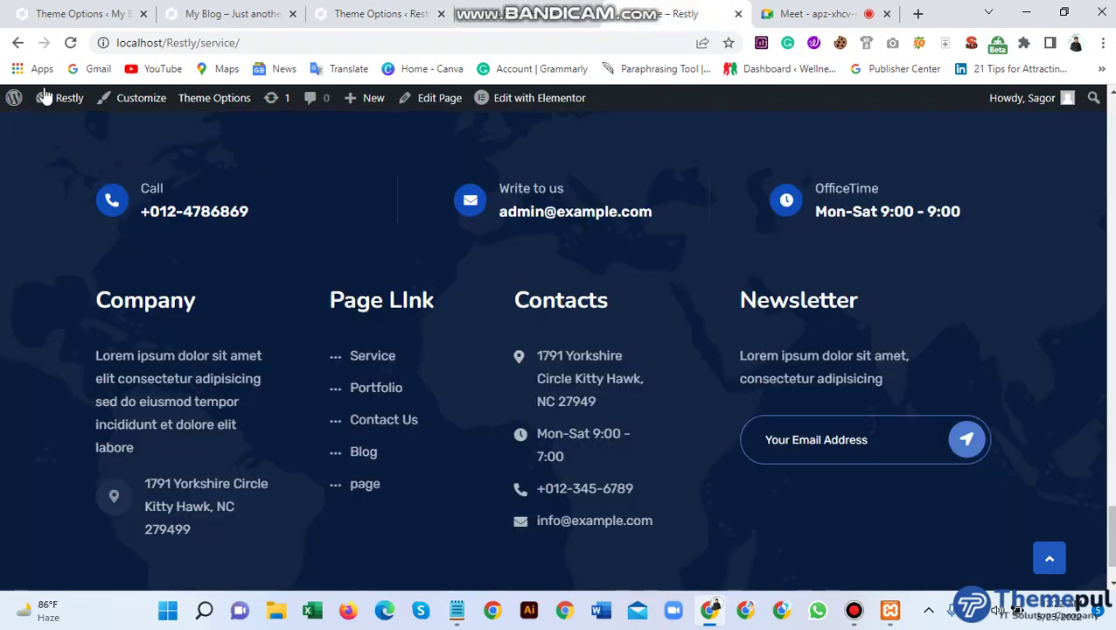
# Reload the Service page and check the footer's new widget columns and '© Copyright 2021' line, then return to Widget Layout
pyautogui.click(67, 43)
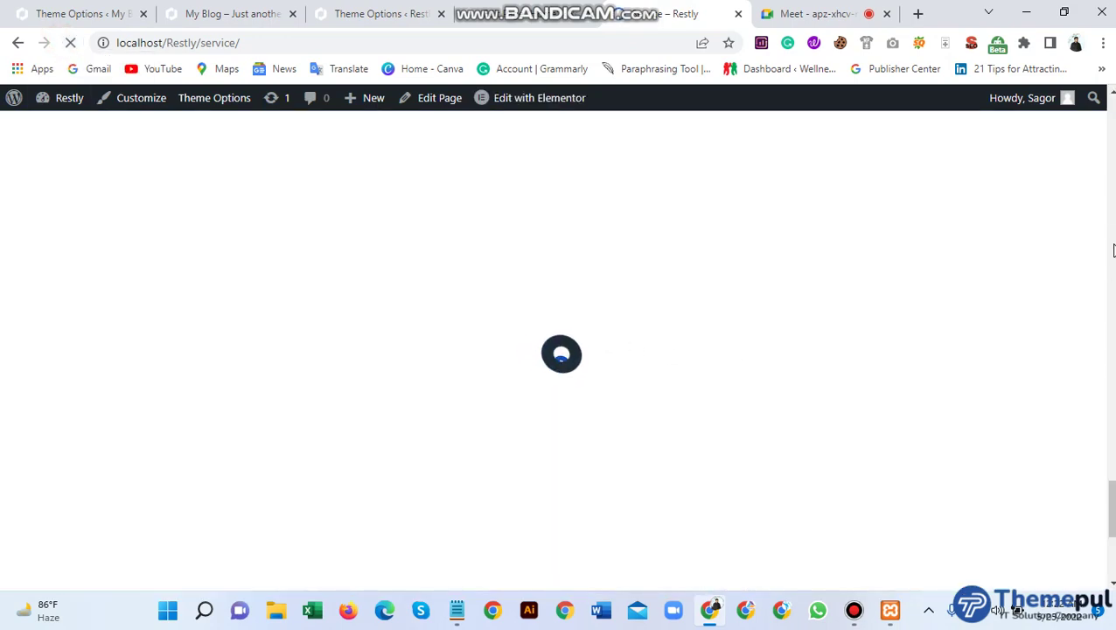
pyautogui.scroll(-1, 418, 402)
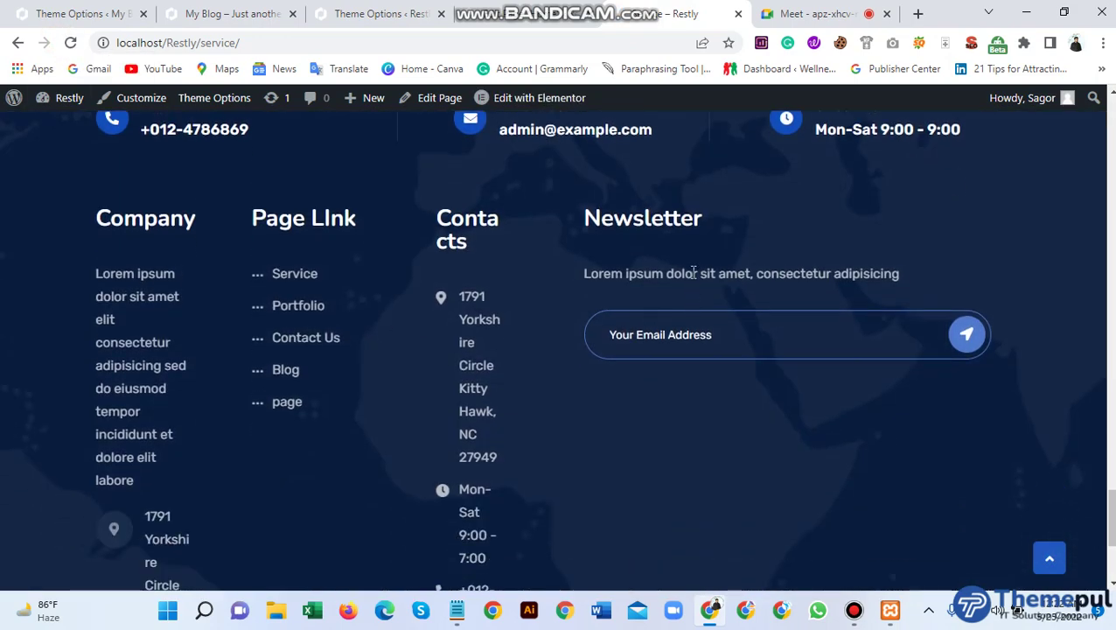
pyautogui.scroll(-1, 463, 365)
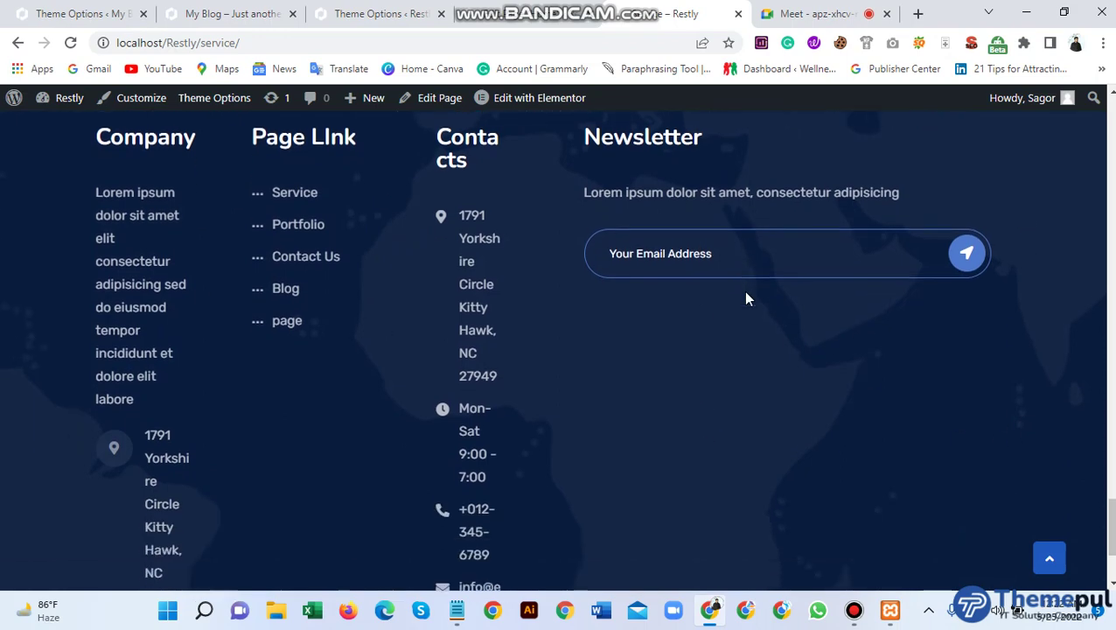
pyautogui.scroll(2, 599, 269)
pyautogui.scroll(-1, 573, 306)
pyautogui.scroll(-4, 570, 299)
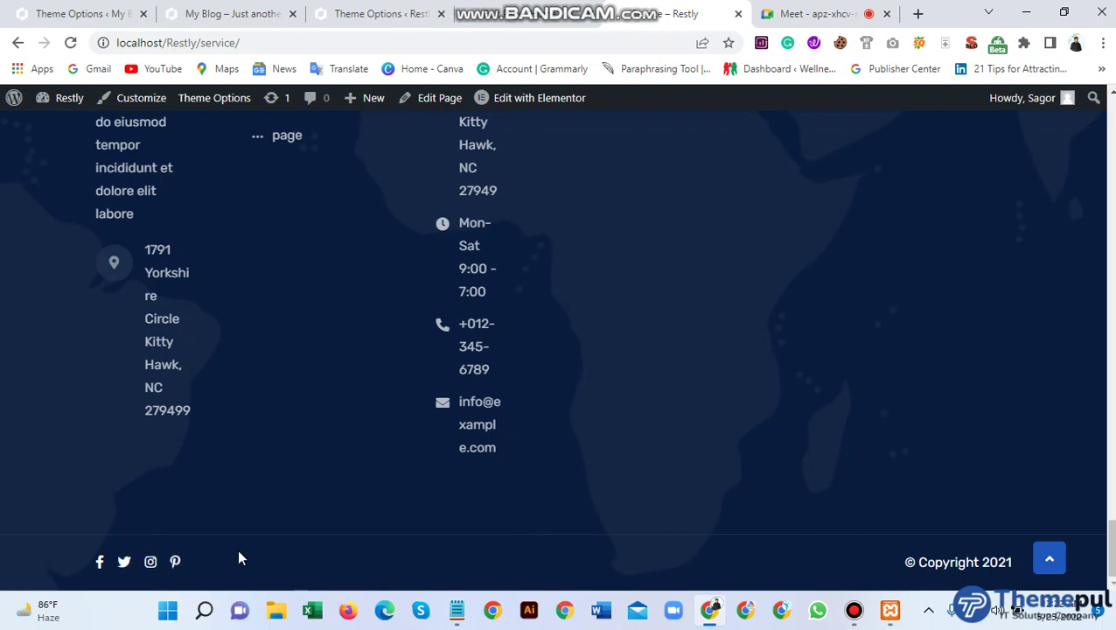
pyautogui.scroll(2, 762, 478)
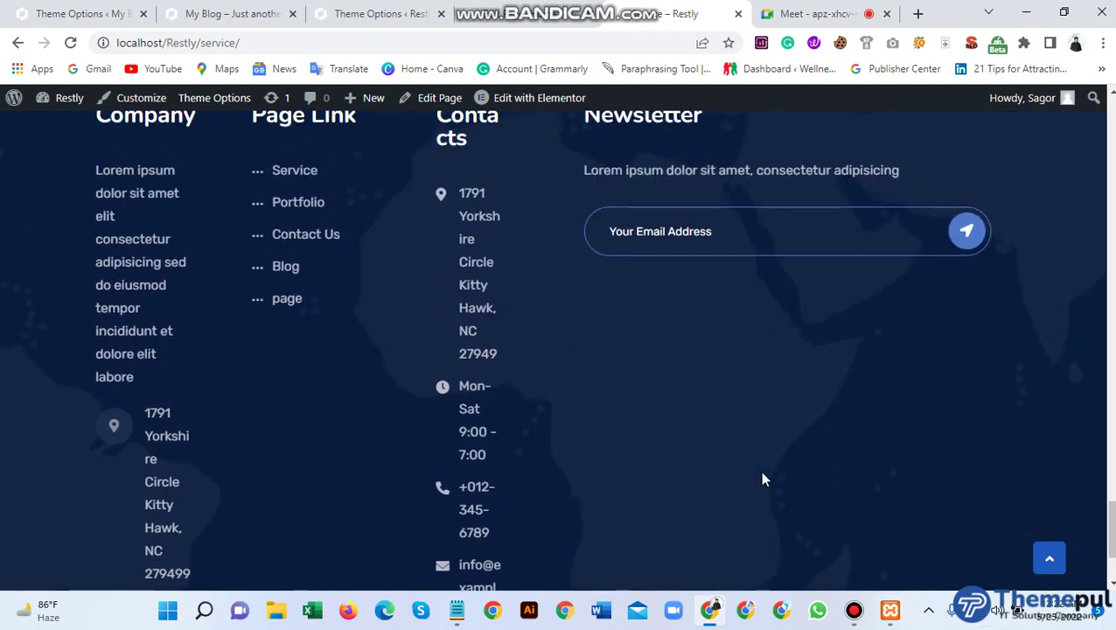
pyautogui.scroll(-1, 747, 442)
pyautogui.scroll(1, 503, 210)
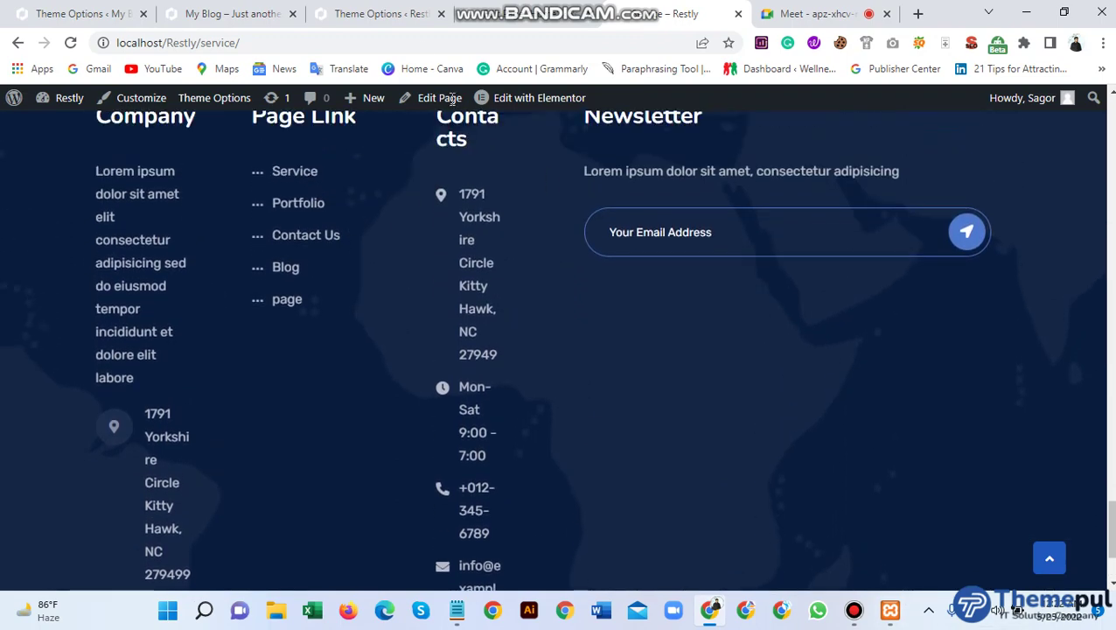
pyautogui.click(378, 13)
# View the CSS Editor under Code Editor in the Restly theme options
pyautogui.scroll(3, 420, 298)
pyautogui.scroll(4, 418, 302)
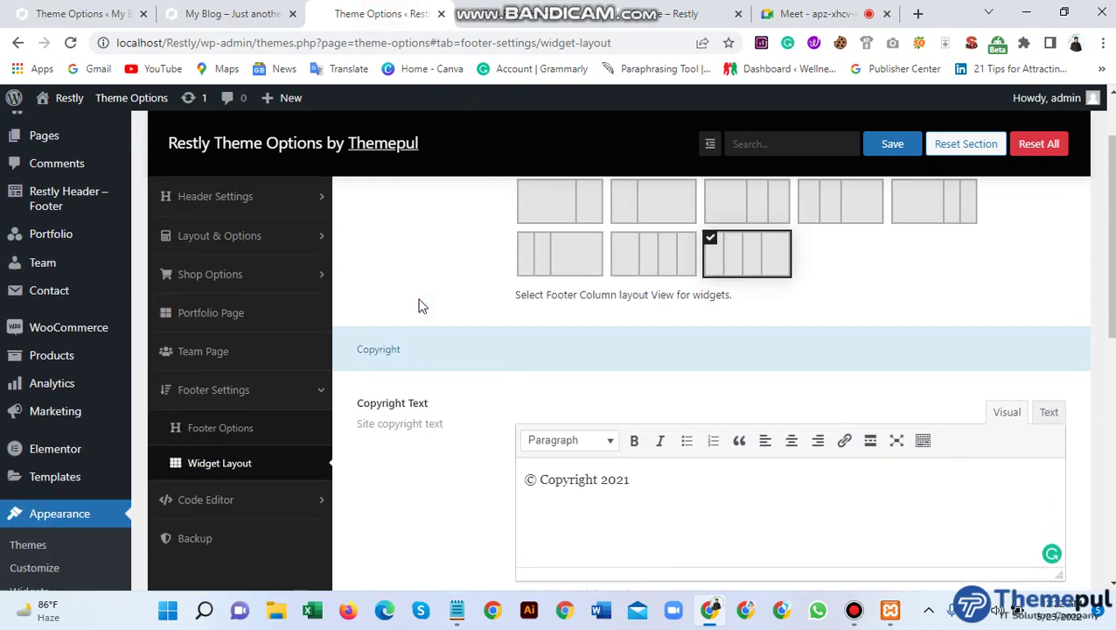
pyautogui.scroll(-2, 282, 379)
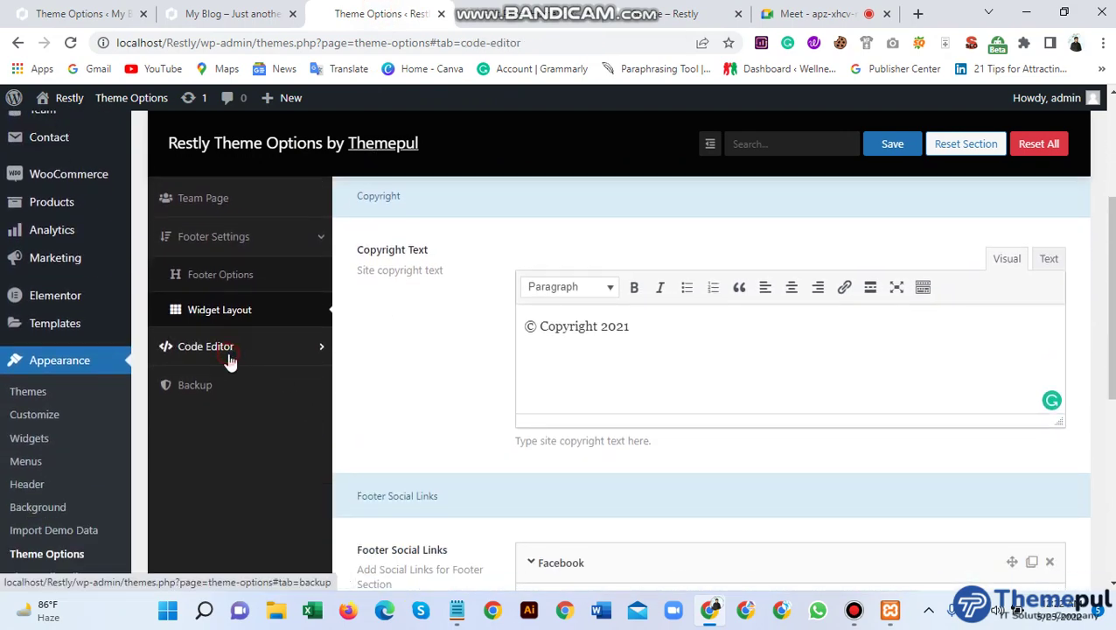
pyautogui.click(229, 362)
pyautogui.scroll(3, 461, 386)
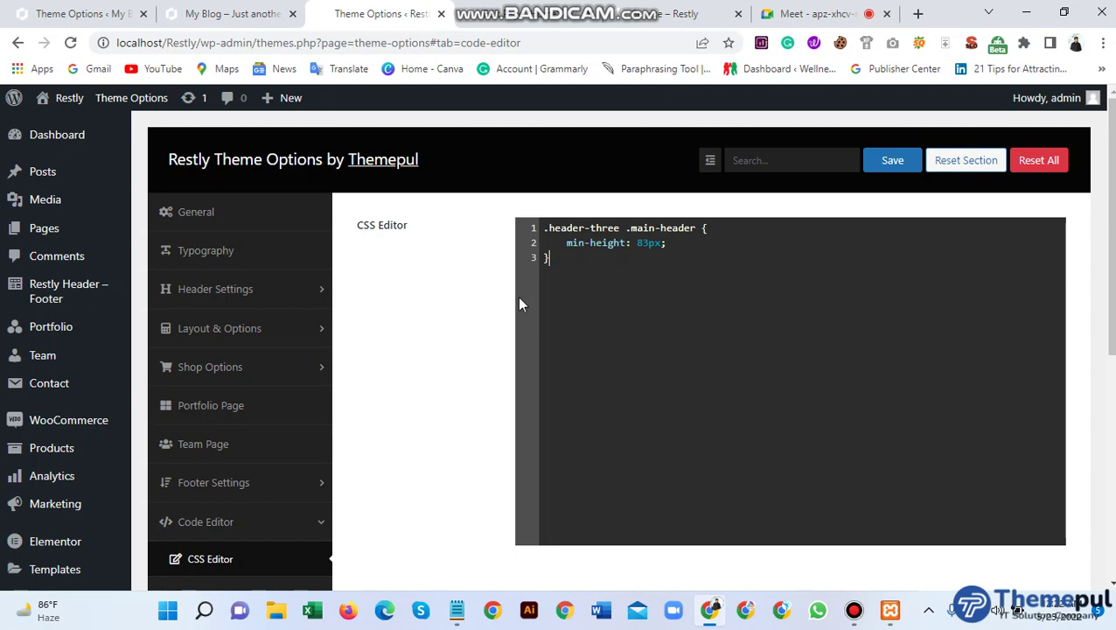
# Show the Backup section with its import box and exported options data
pyautogui.scroll(-2, 249, 376)
pyautogui.scroll(2, 451, 386)
pyautogui.scroll(-2, 588, 260)
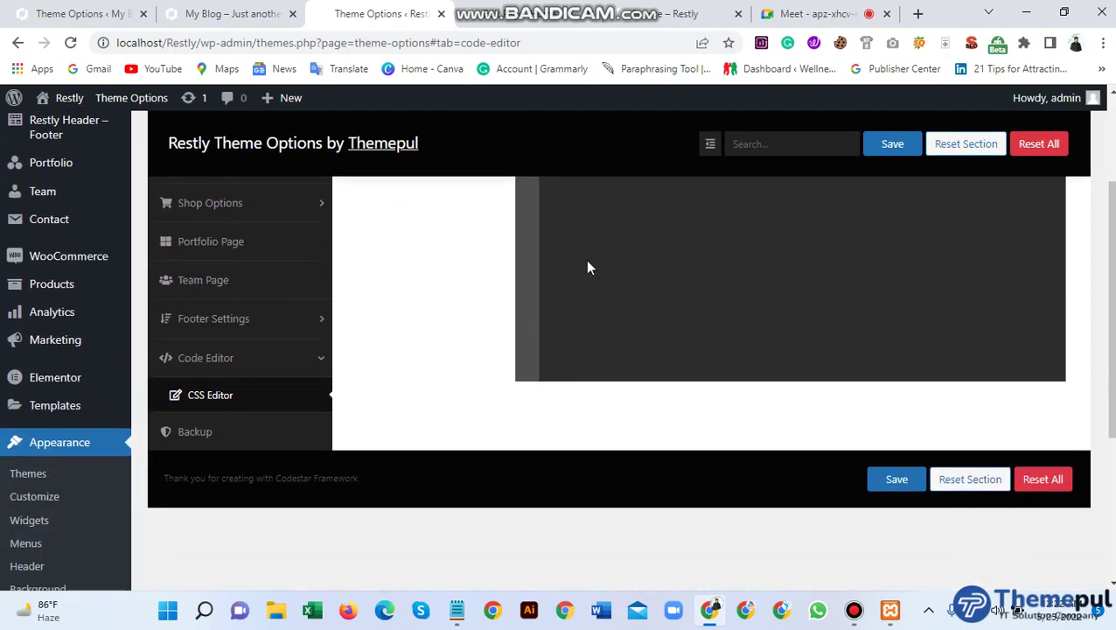
pyautogui.click(239, 442)
pyautogui.scroll(5, 577, 427)
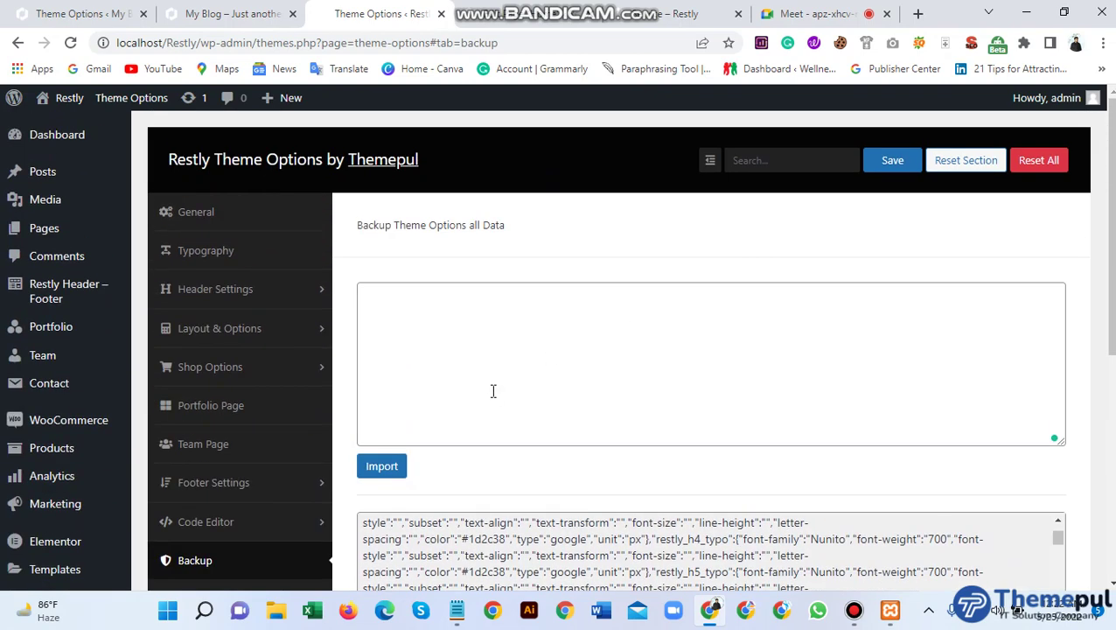
pyautogui.click(456, 341)
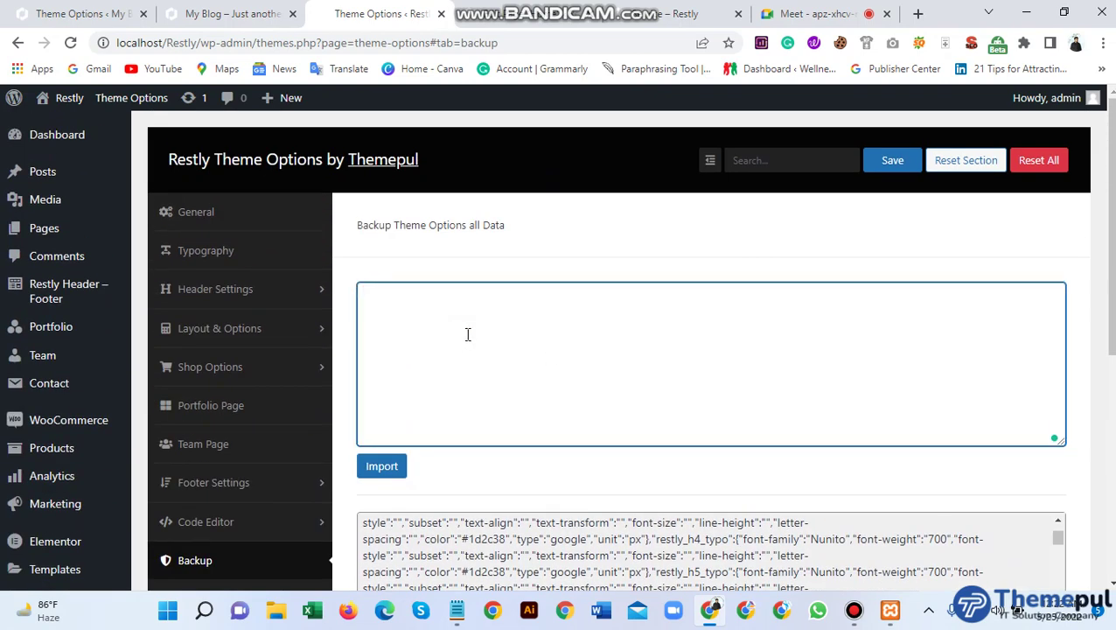
pyautogui.scroll(-2, 466, 333)
pyautogui.scroll(2, 520, 329)
pyautogui.scroll(-2, 461, 329)
pyautogui.scroll(2, 461, 329)
pyautogui.scroll(-2, 456, 301)
pyautogui.scroll(2, 456, 280)
pyautogui.scroll(-3, 456, 277)
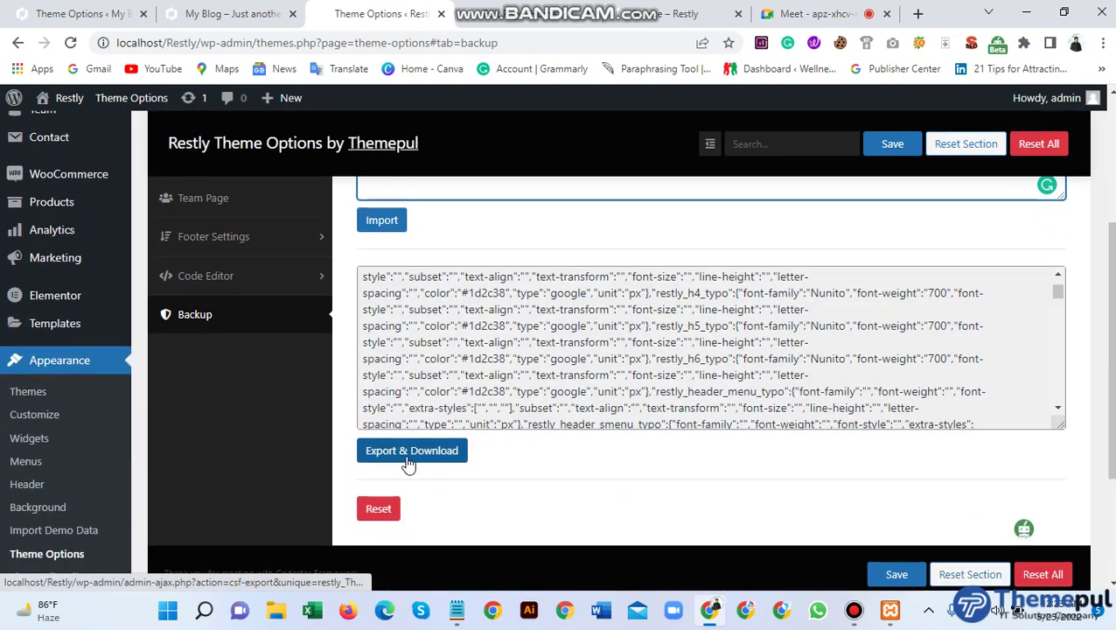